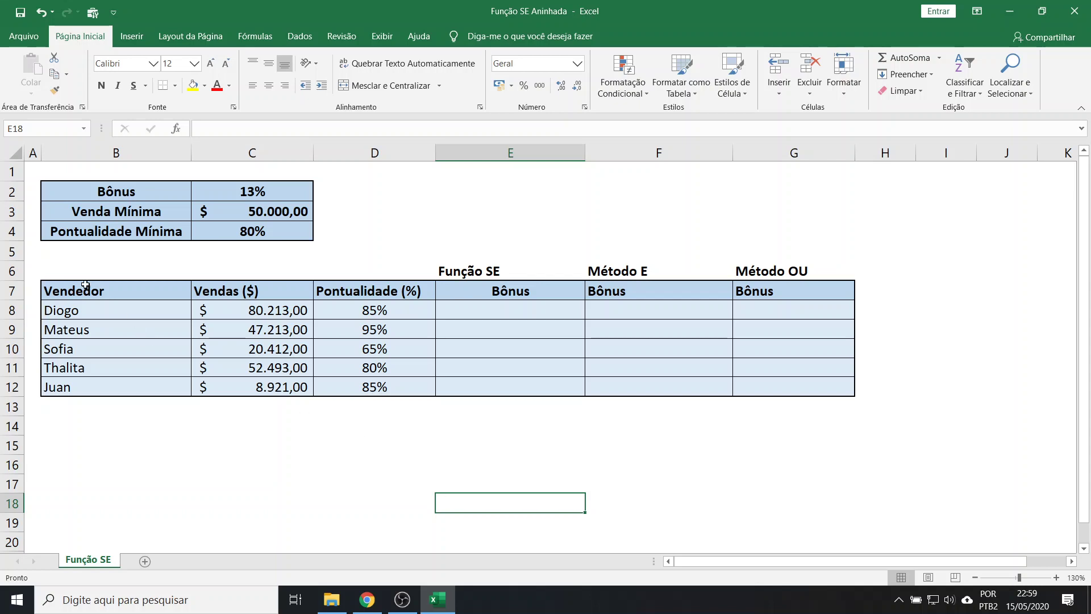
Examine the seller, sales and punctuality columns and the bonus, minimum sale and minimum punctuality parameters above the table
{"action": "left_click_drag", "start_coordinate": [85, 285], "coordinate": [121, 370]}
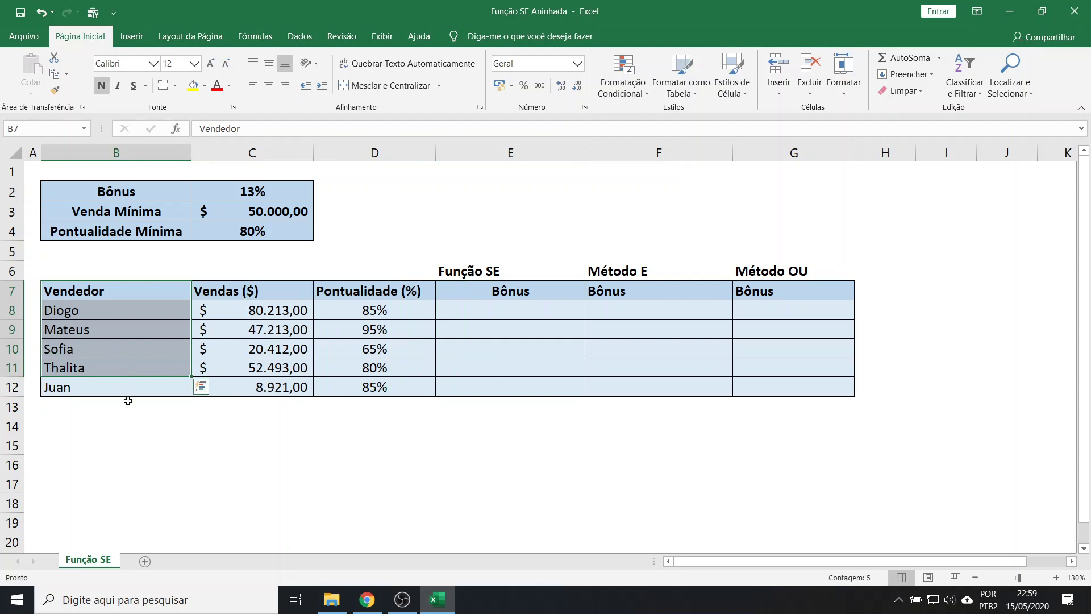
{"action": "left_click", "coordinate": [265, 289]}
{"action": "key", "text": "ctrl+shift+Down"}
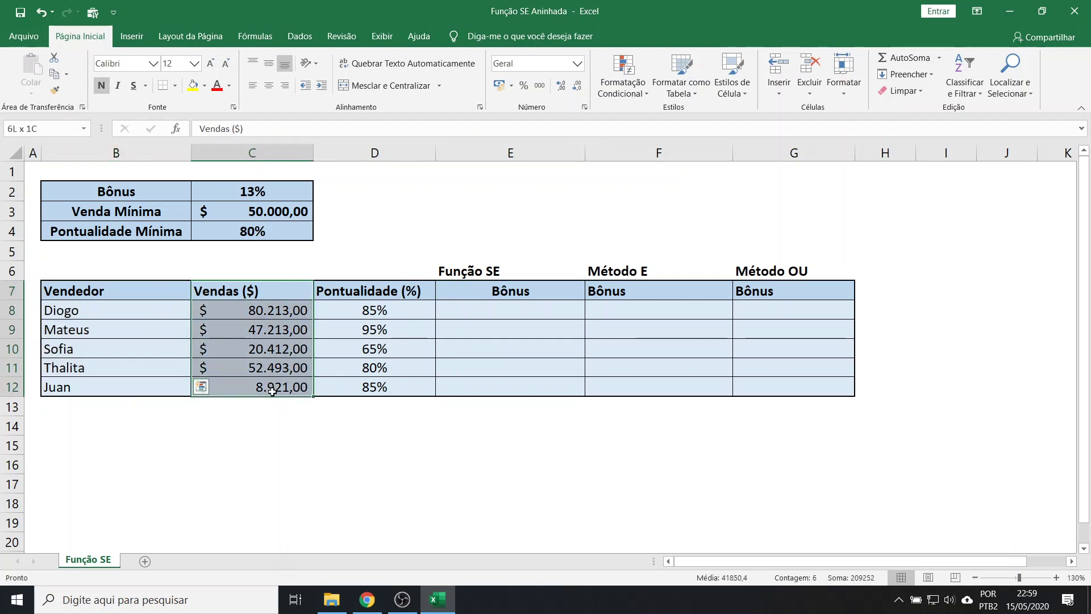
{"action": "left_click_drag", "start_coordinate": [398, 288], "coordinate": [391, 390]}
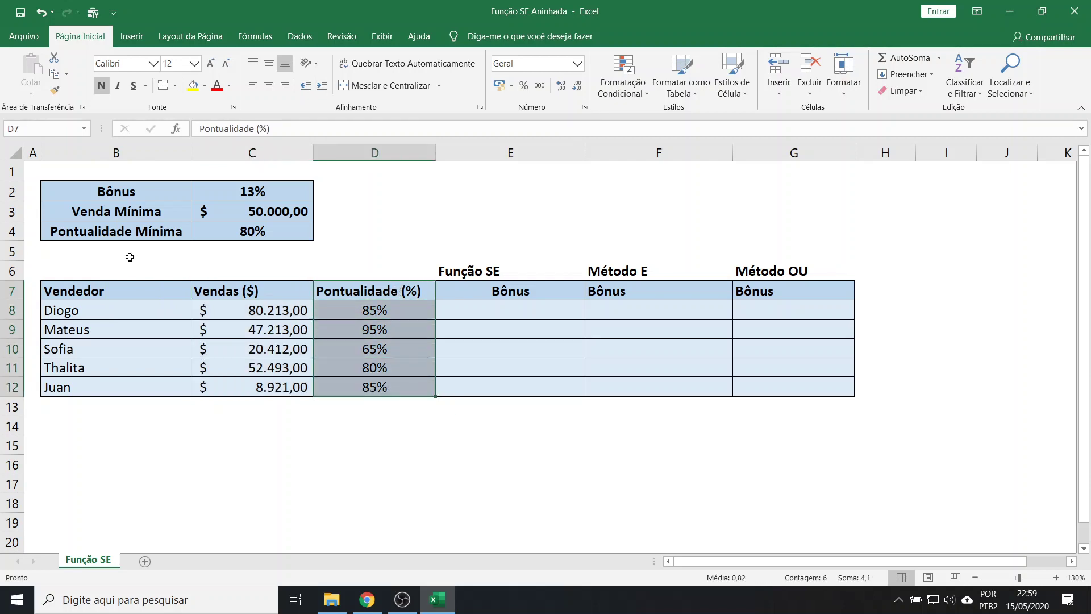
{"action": "left_click", "coordinate": [112, 191]}
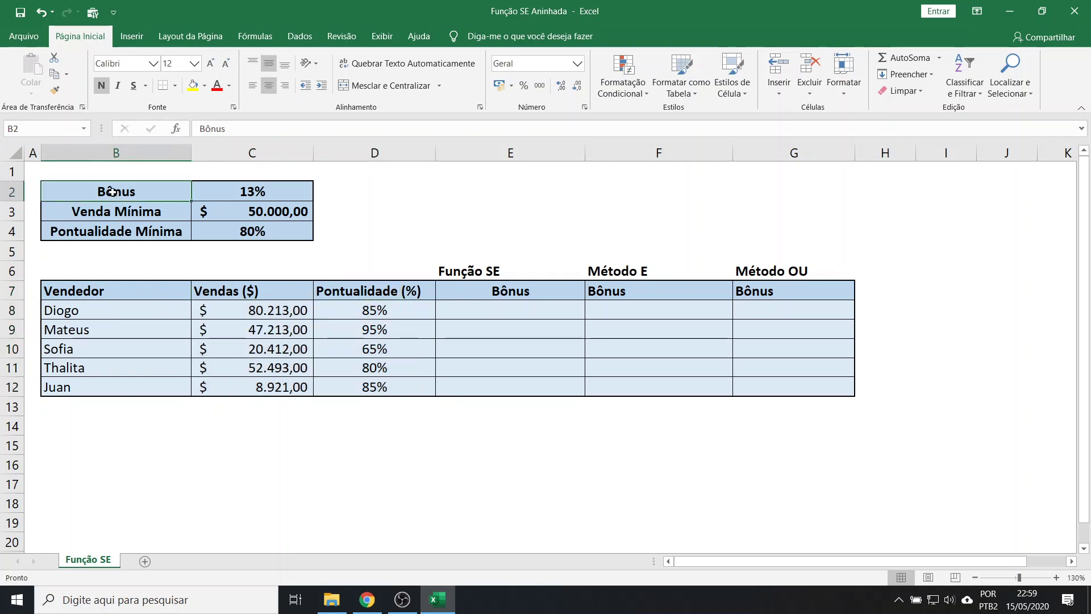
{"action": "left_click", "coordinate": [222, 189]}
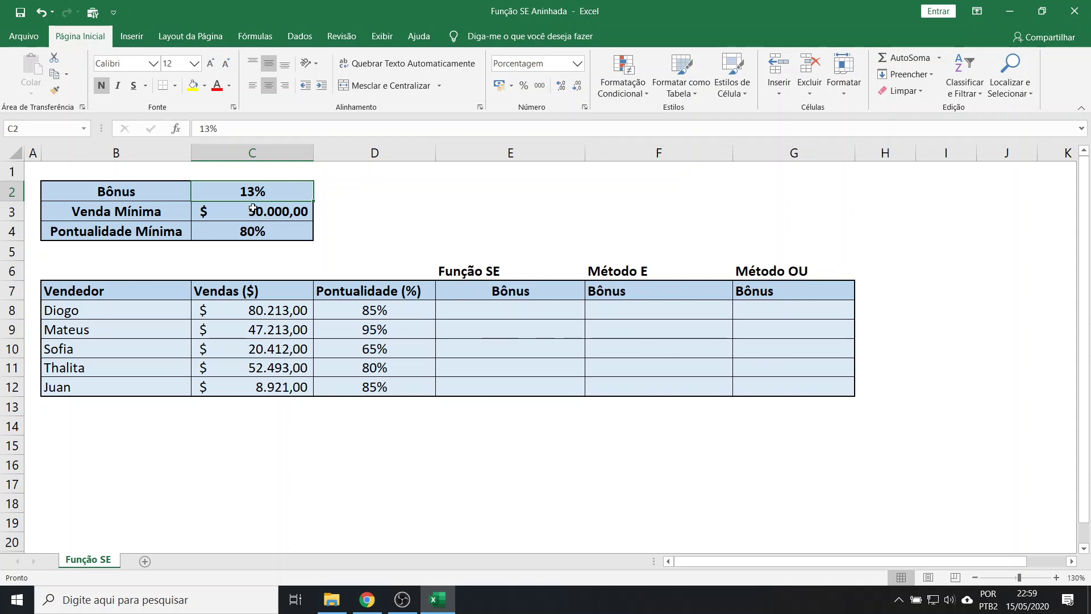
{"action": "left_click", "coordinate": [253, 208]}
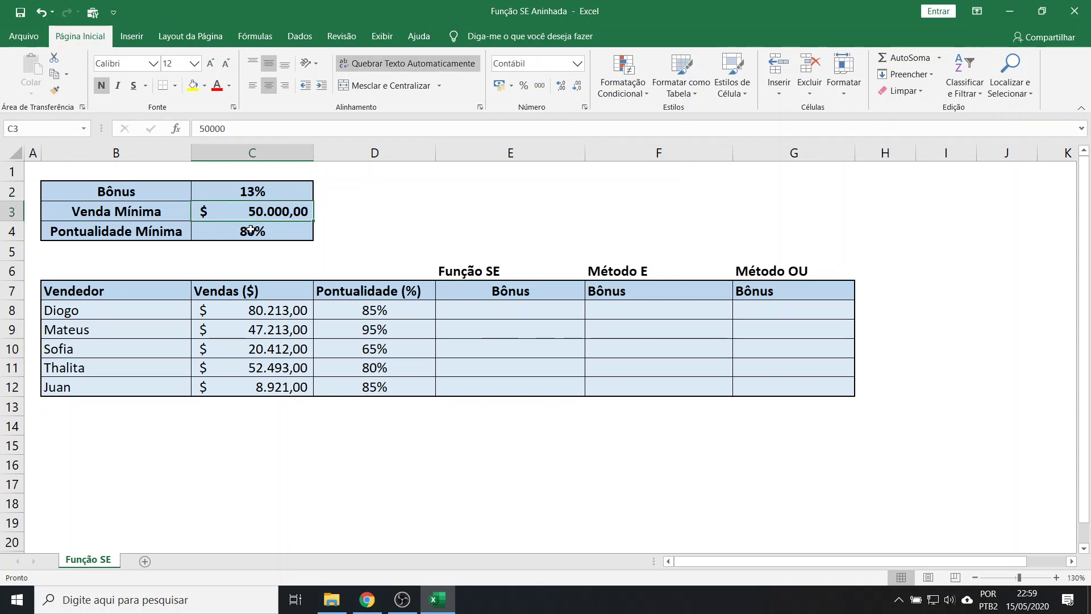
{"action": "left_click", "coordinate": [251, 230]}
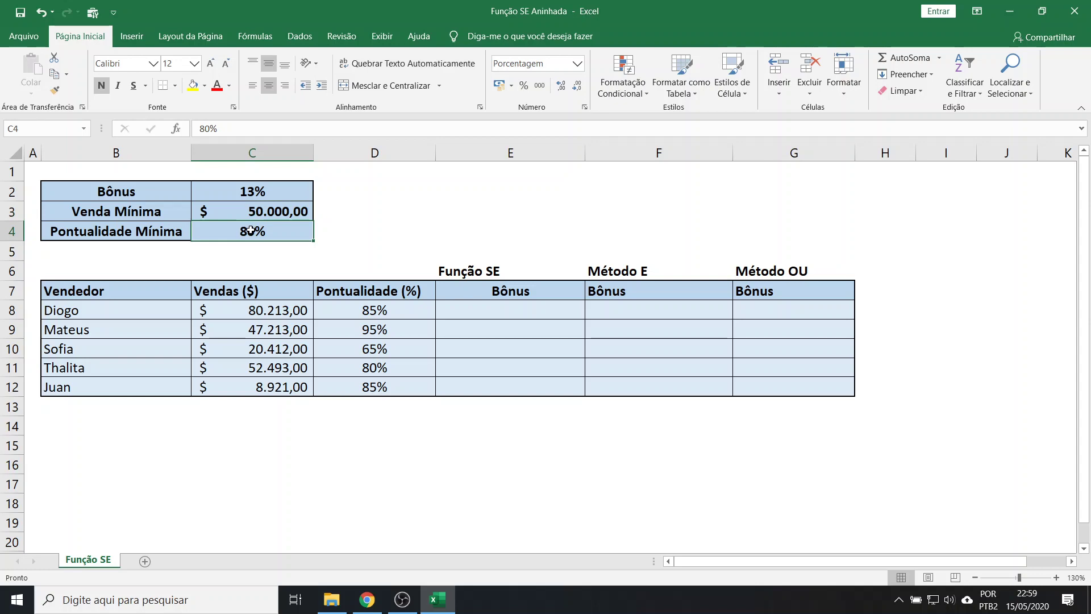
Begin an SE formula in E8 with the logical test that sales C8 are at least the minimum sale C3
{"action": "left_click", "coordinate": [509, 312]}
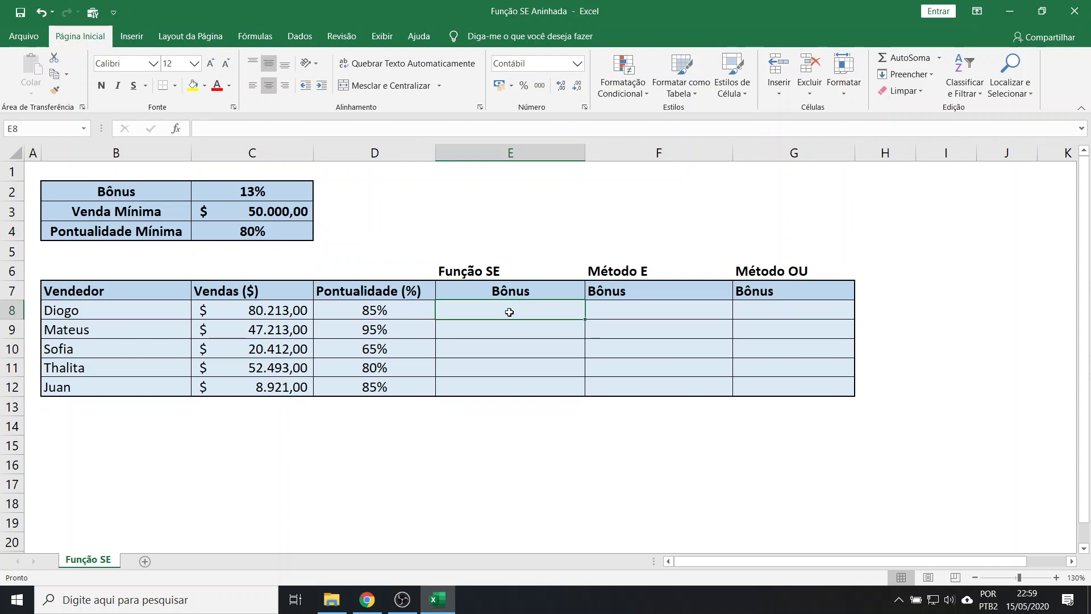
{"action": "type", "text": "="}
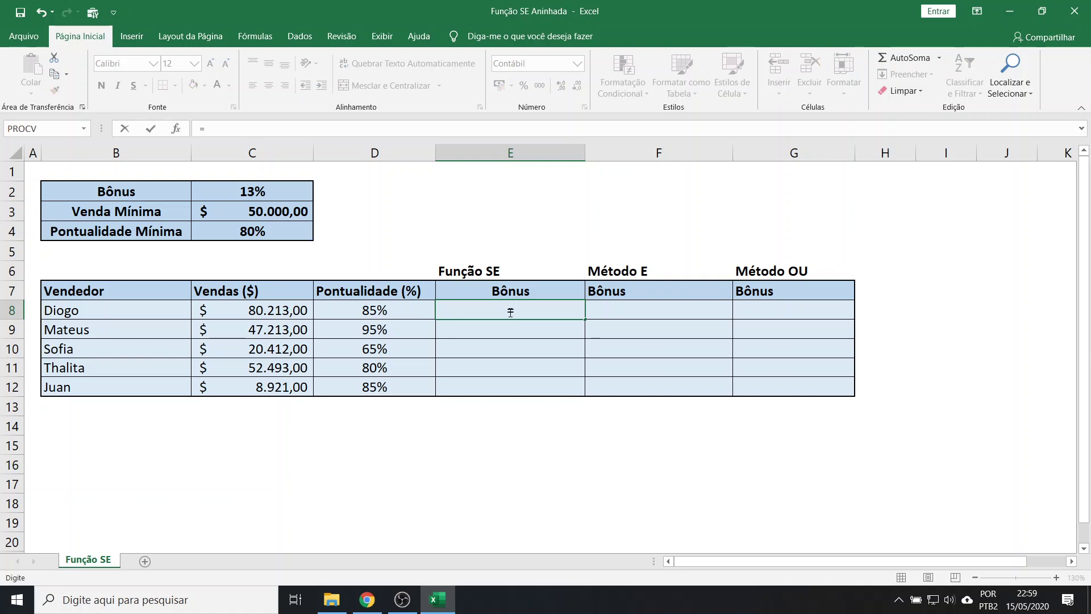
{"action": "type", "text": "se"}
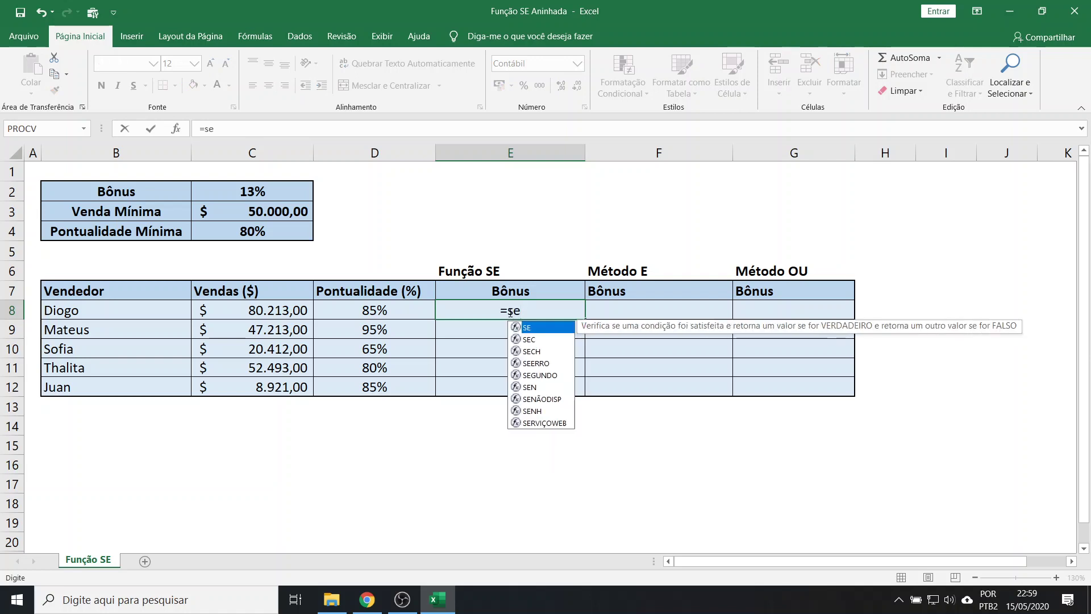
{"action": "key", "text": "Tab"}
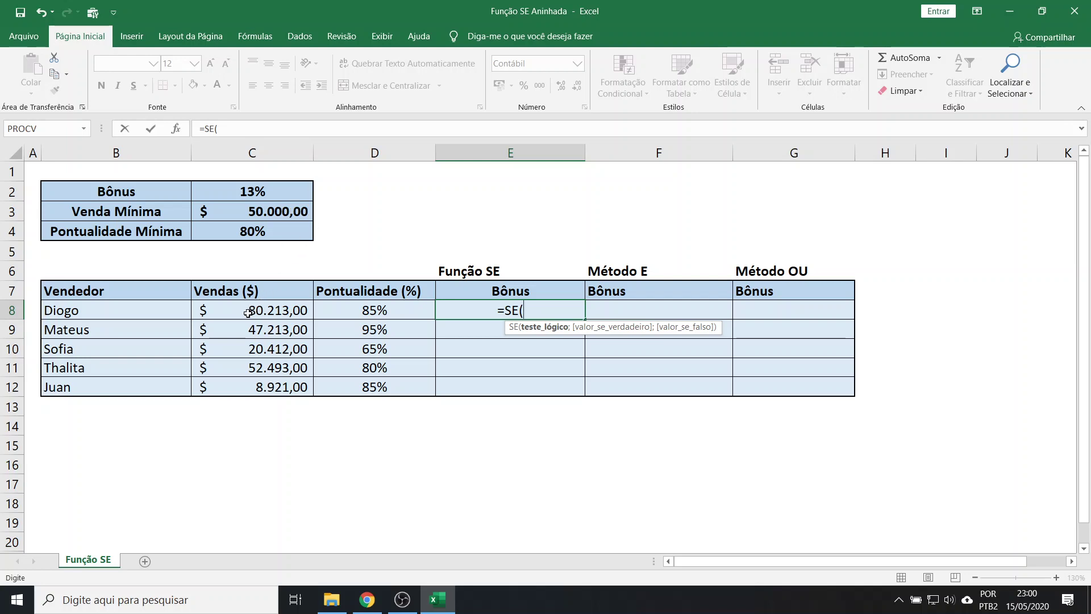
{"action": "left_click", "coordinate": [249, 312]}
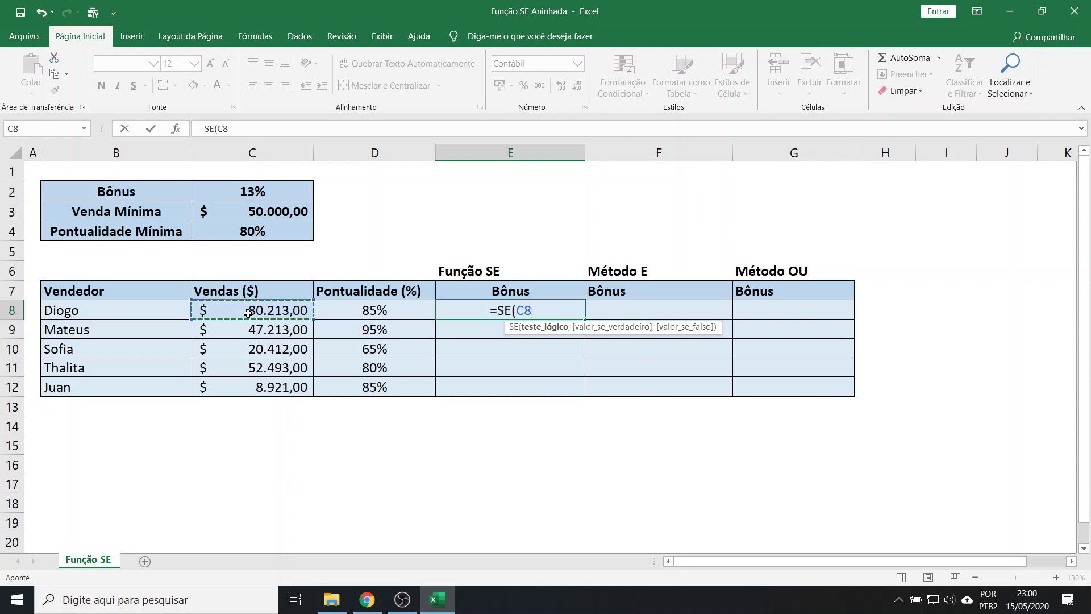
{"action": "type", "text": ">"}
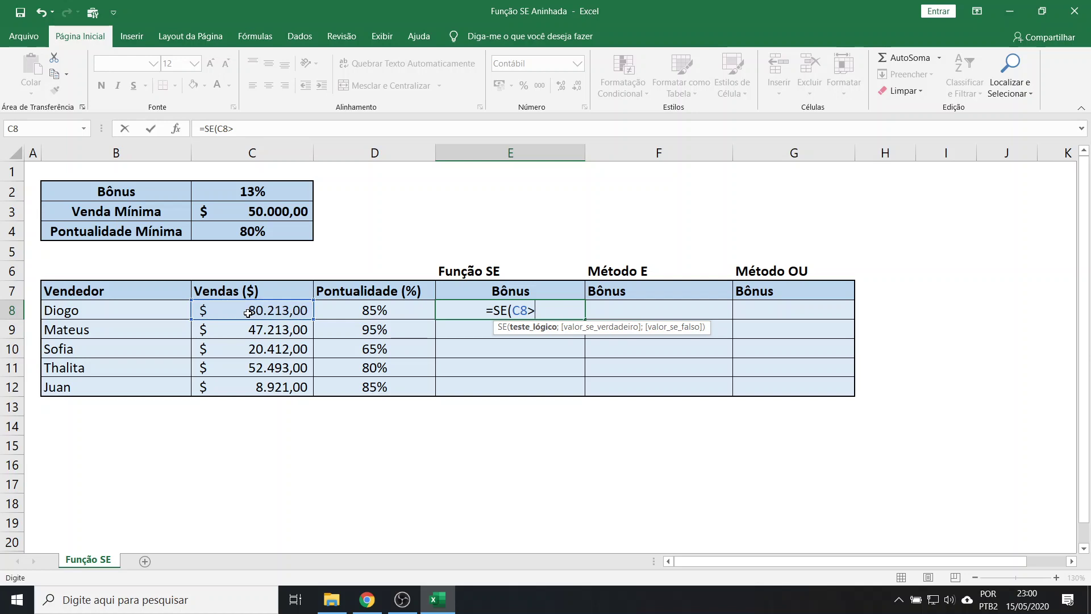
{"action": "type", "text": "="}
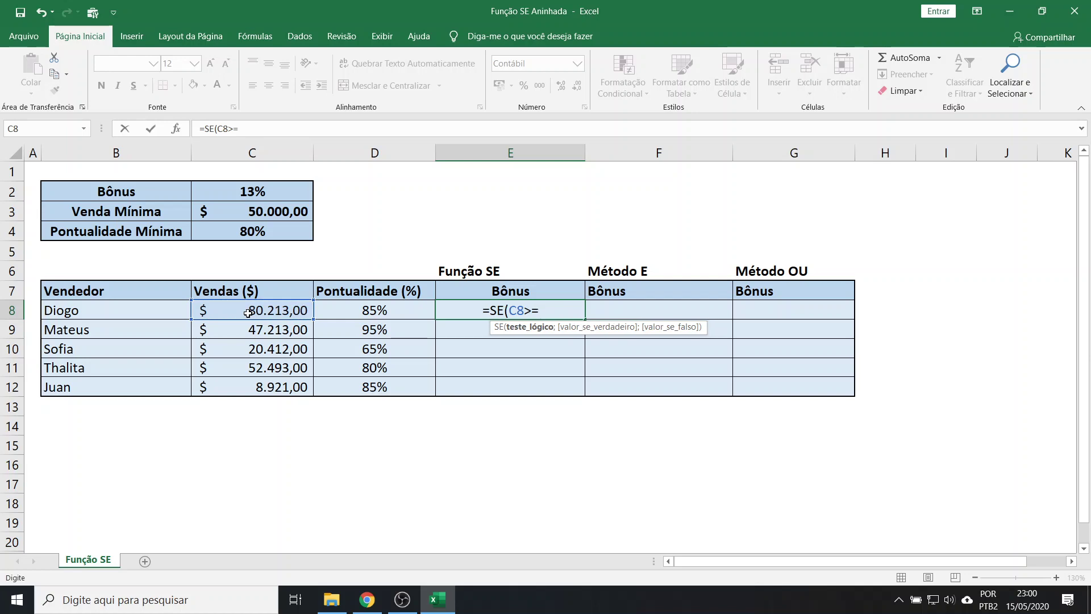
{"action": "left_click", "coordinate": [247, 211]}
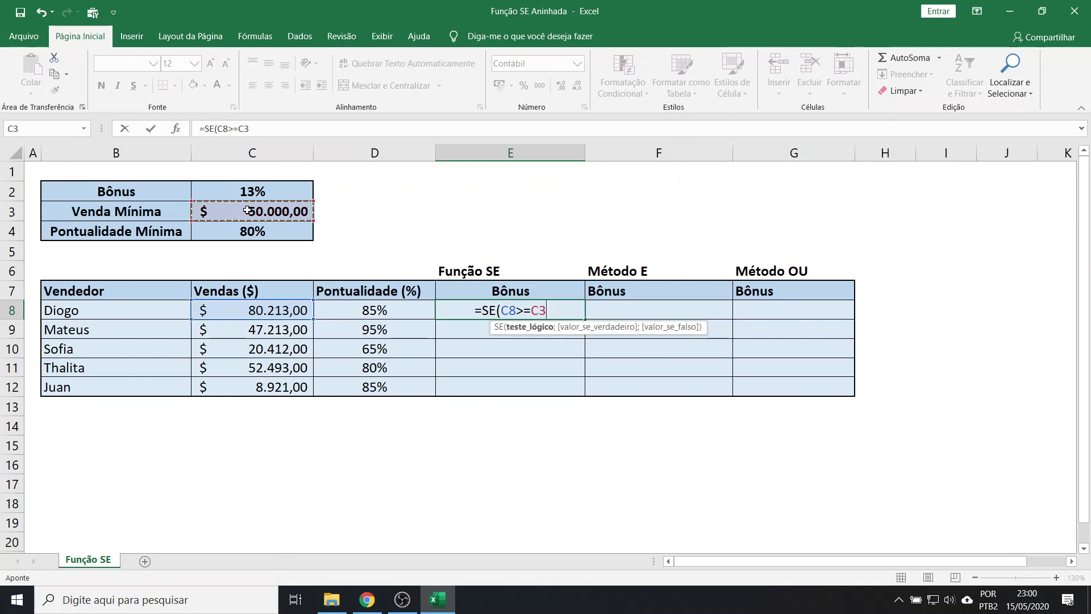
{"action": "type", "text": ";"}
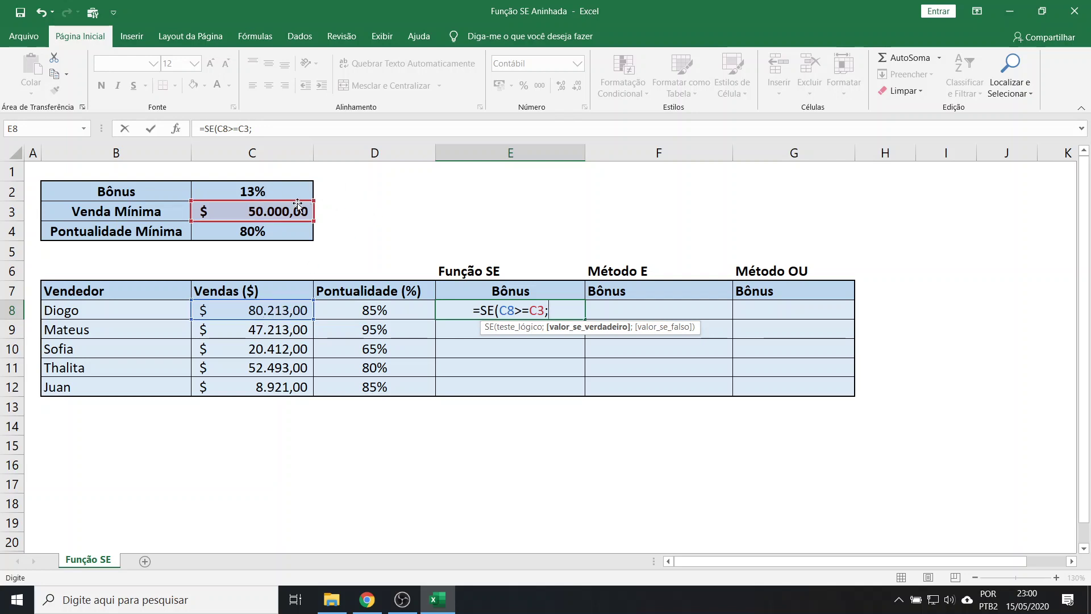
Complete the E8 formula with C2*C8 as the true value and 0 as the false value
{"action": "left_click", "coordinate": [270, 193]}
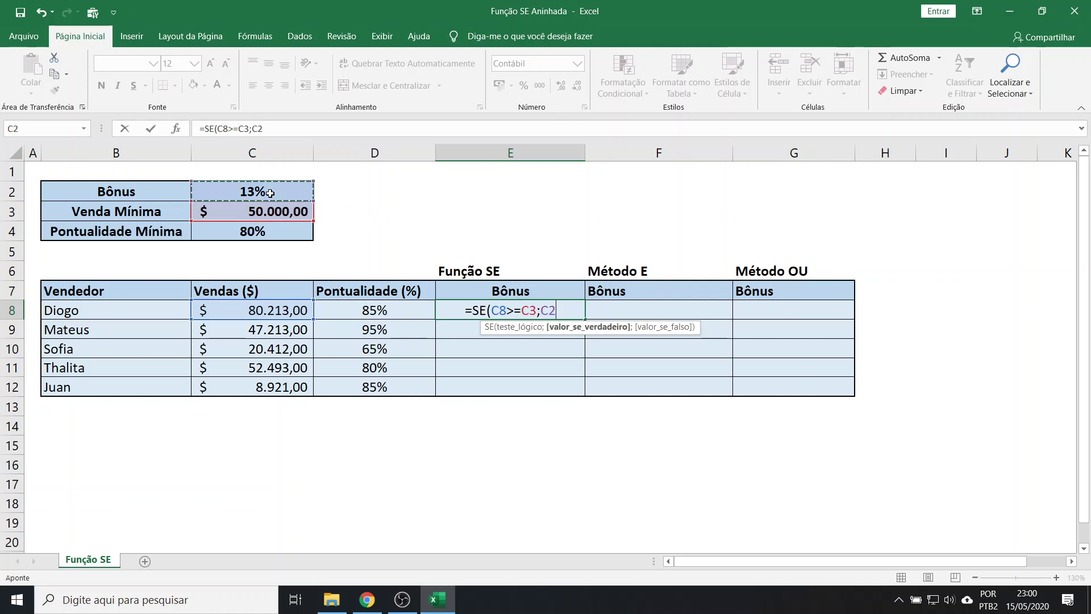
{"action": "type", "text": "*"}
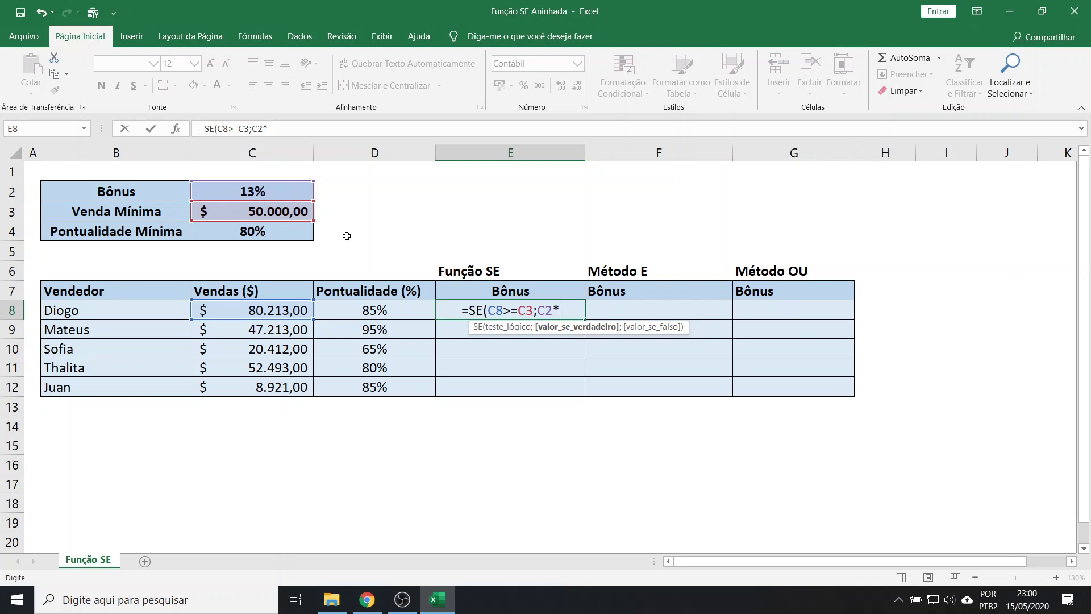
{"action": "left_click", "coordinate": [269, 309]}
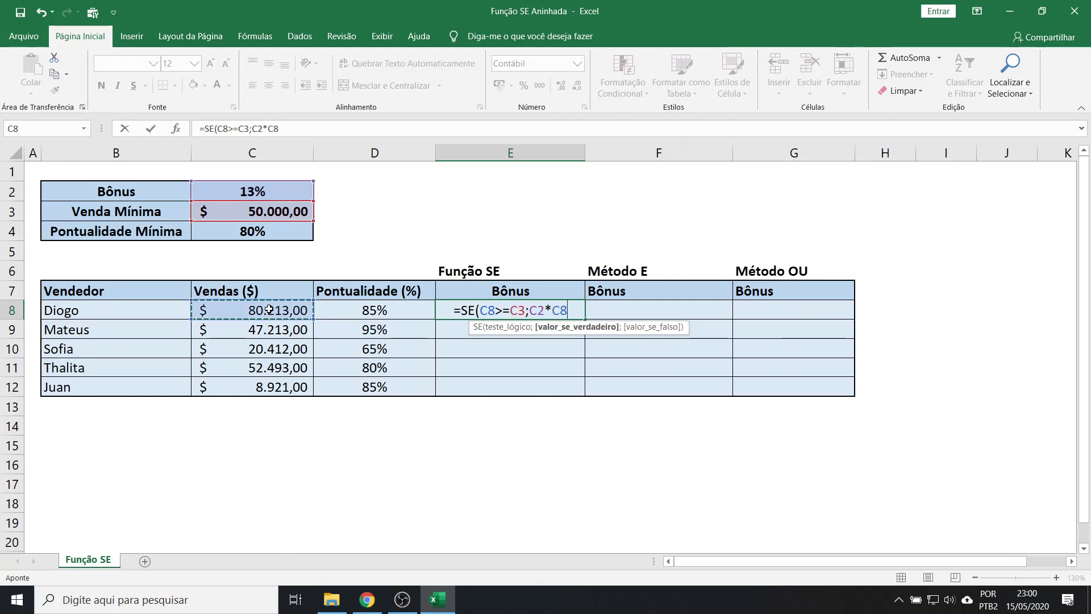
{"action": "type", "text": ";"}
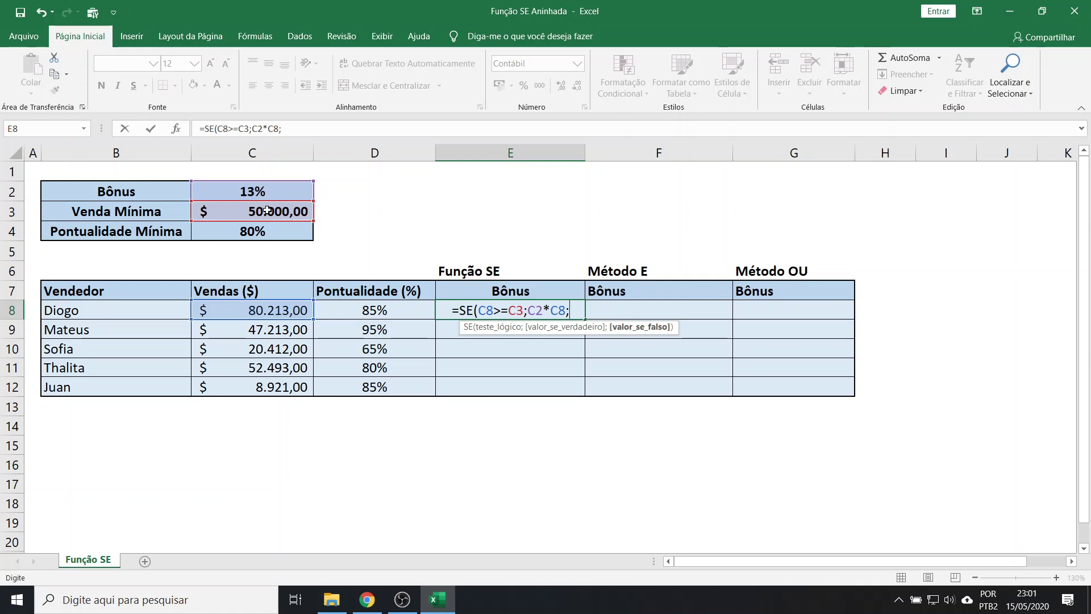
{"action": "type", "text": "0"}
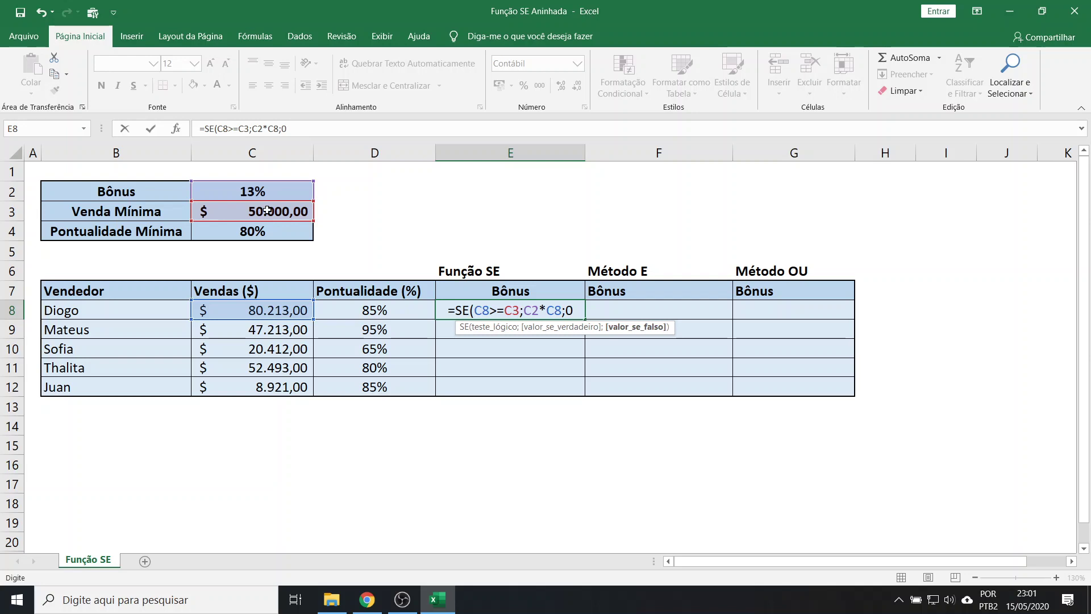
{"action": "type", "text": ")"}
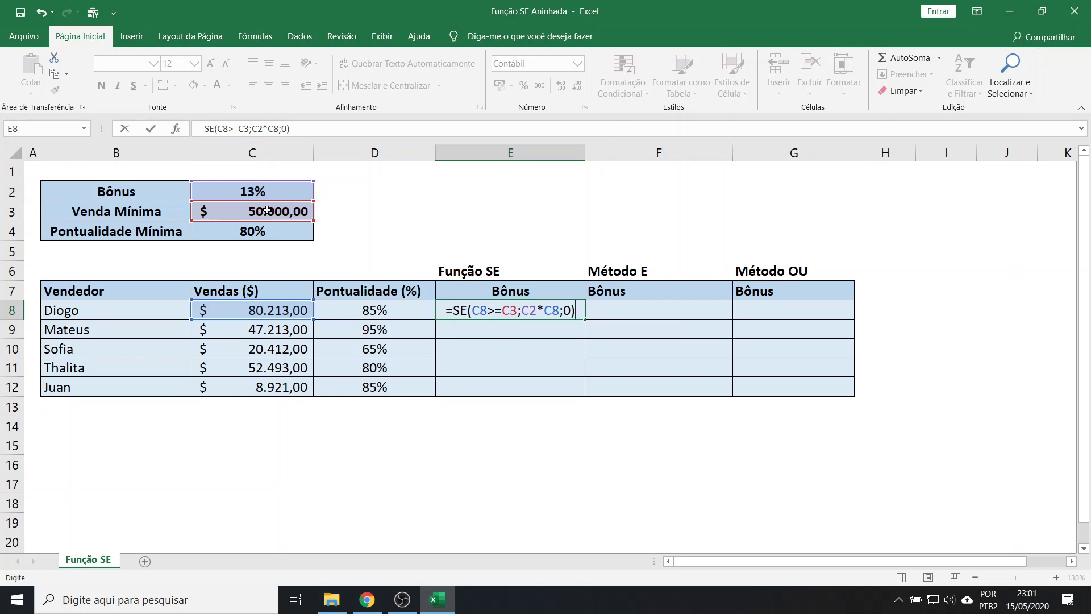
{"action": "key", "text": "Return"}
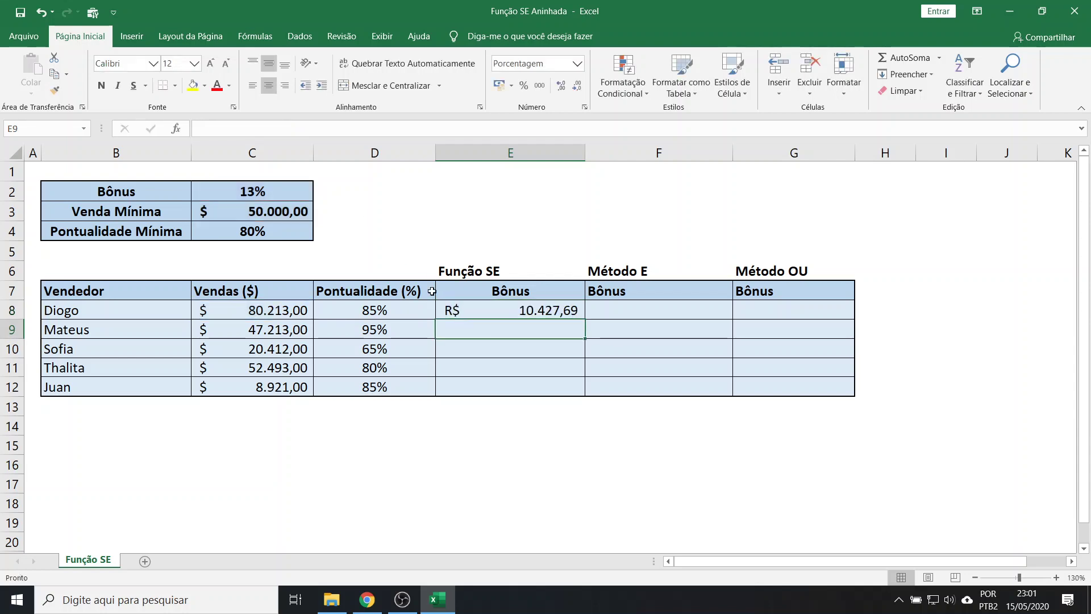
Try to fill the E8 bonus formula down through E12
{"action": "left_click", "coordinate": [283, 310]}
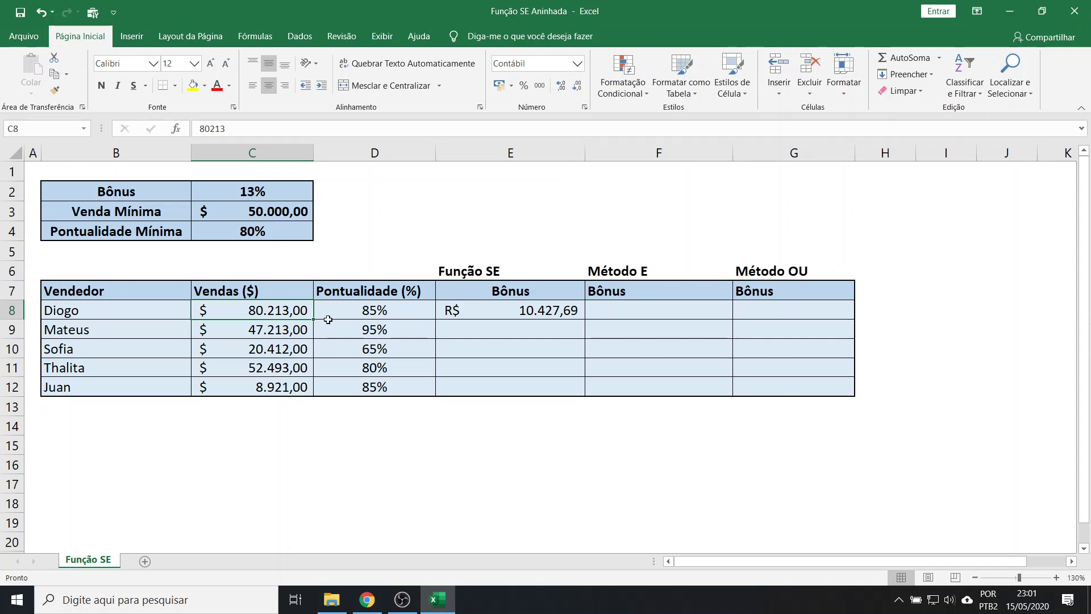
{"action": "left_click", "coordinate": [504, 316]}
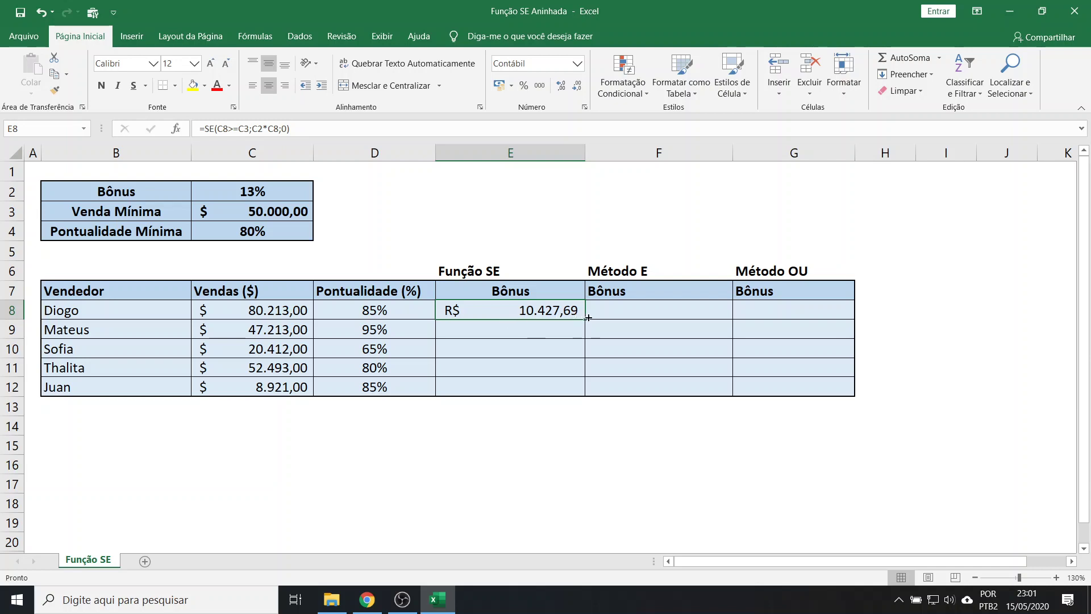
{"action": "left_click_drag", "start_coordinate": [585, 318], "coordinate": [576, 392]}
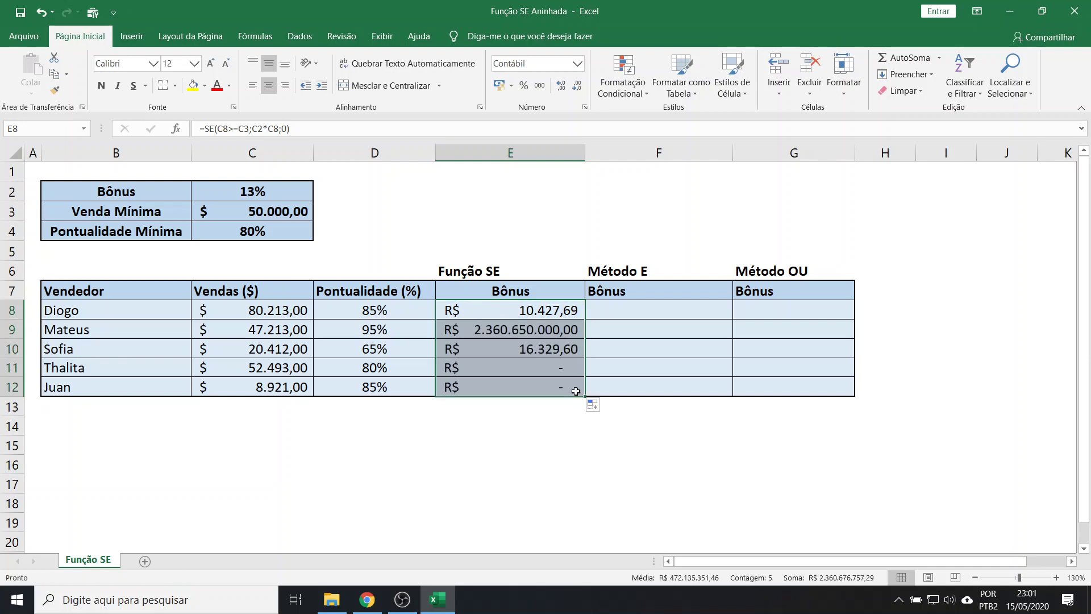
Inspect the copied bonus formulas in E9:E12 and undo the fill
{"action": "left_click", "coordinate": [539, 329]}
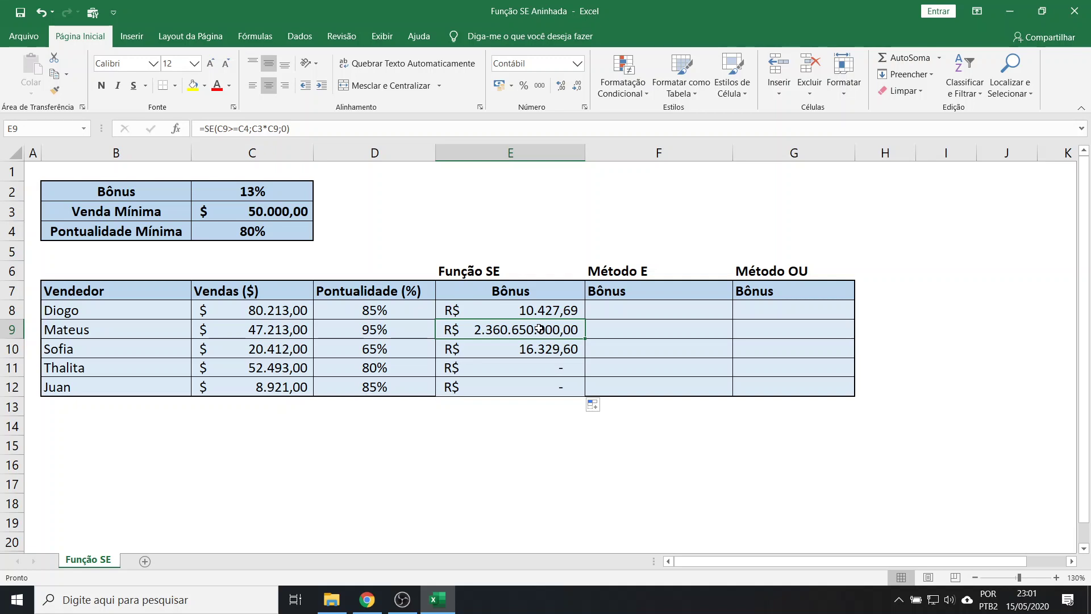
{"action": "left_click", "coordinate": [542, 348]}
{"action": "left_click_drag", "start_coordinate": [541, 367], "coordinate": [539, 386]}
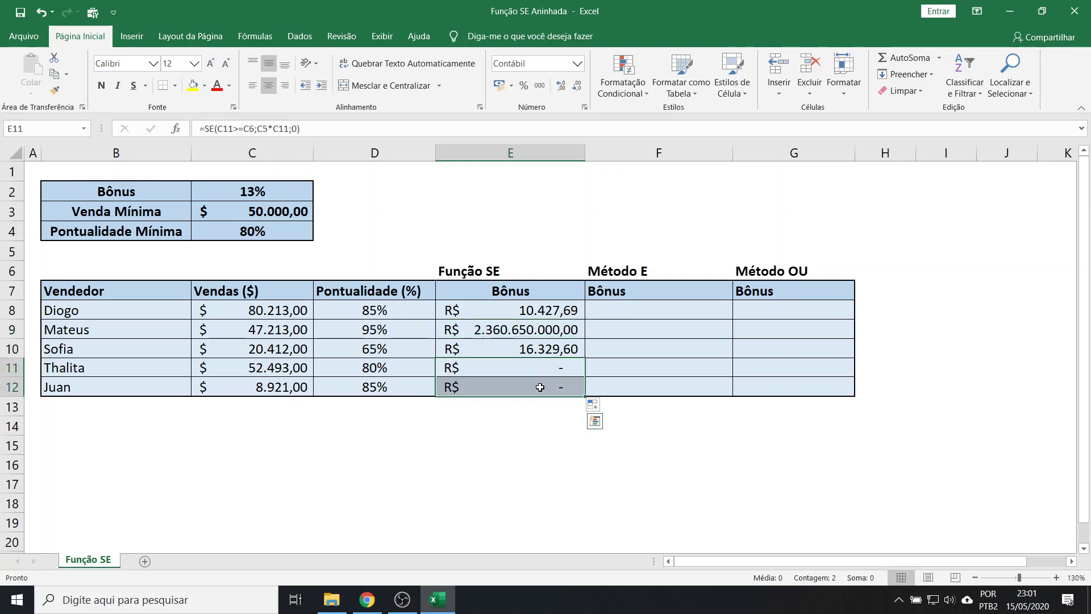
{"action": "left_click", "coordinate": [538, 330]}
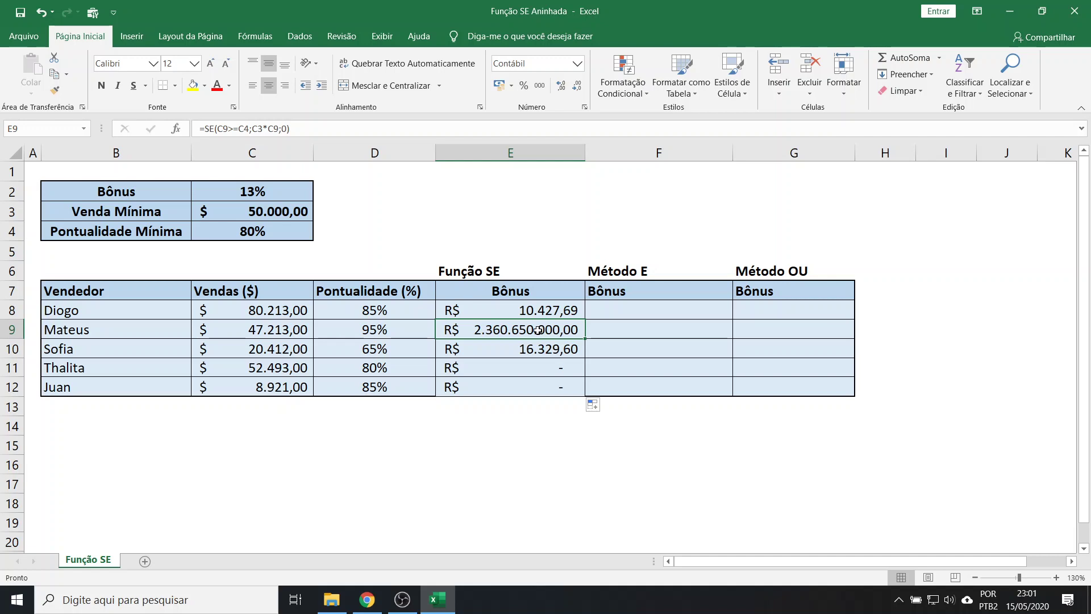
{"action": "key", "text": "ctrl+z"}
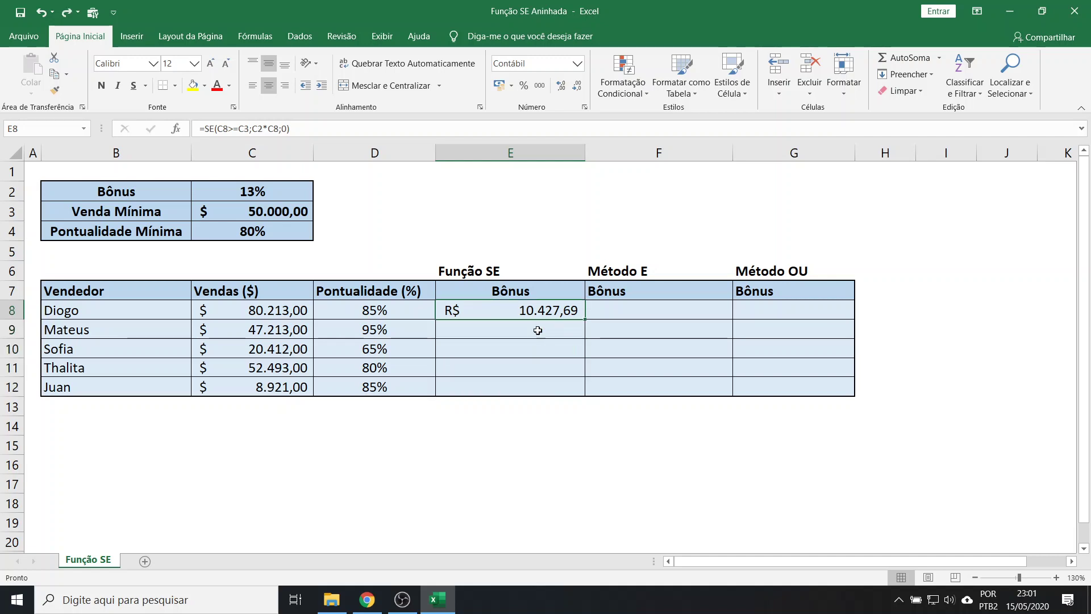
Edit the bonus formula in E8 to make the minimum sale reference absolute as $C$3
{"action": "left_click", "coordinate": [538, 330]}
{"action": "left_click", "coordinate": [528, 311]}
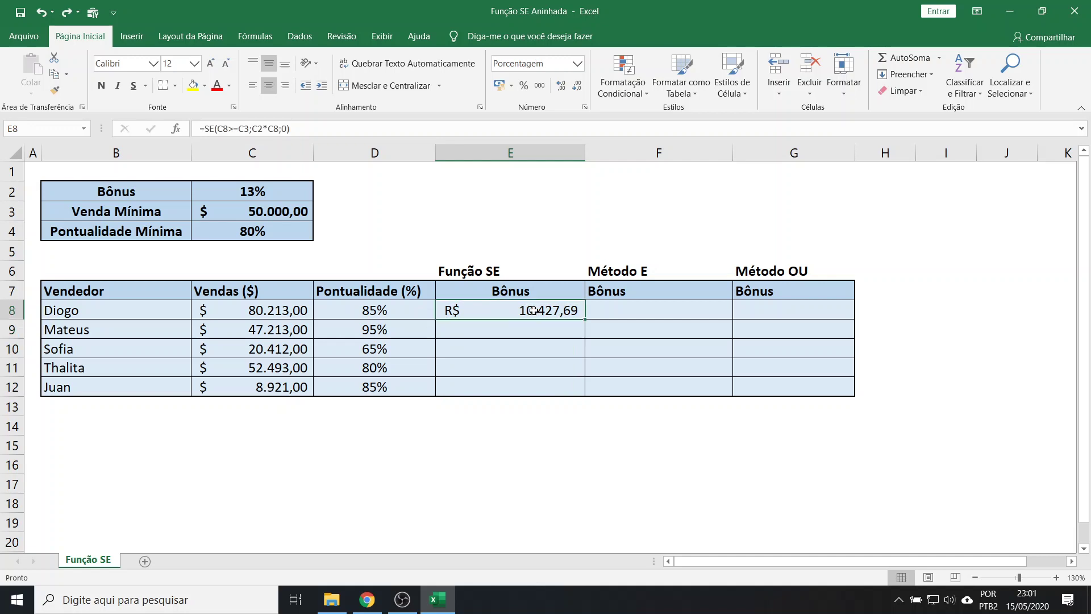
{"action": "double_click", "coordinate": [534, 311]}
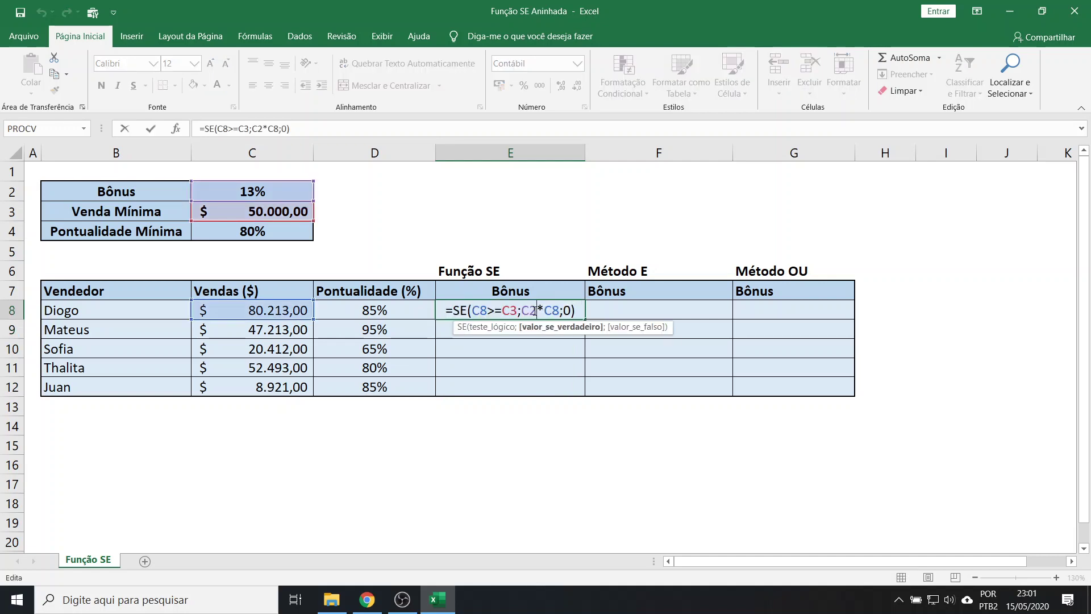
{"action": "left_click", "coordinate": [481, 310]}
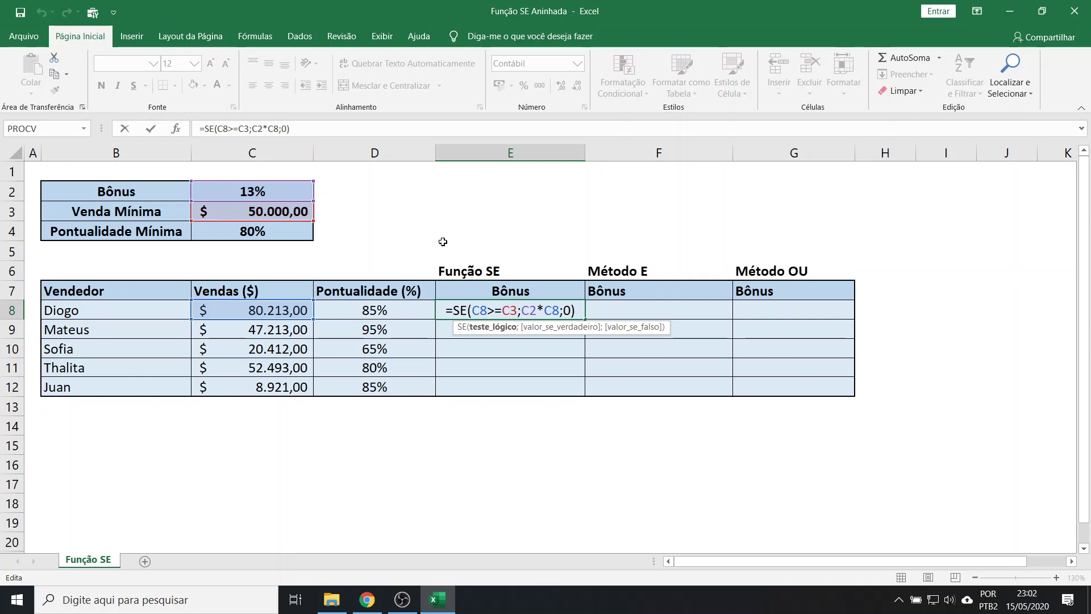
{"action": "key", "text": "F4"}
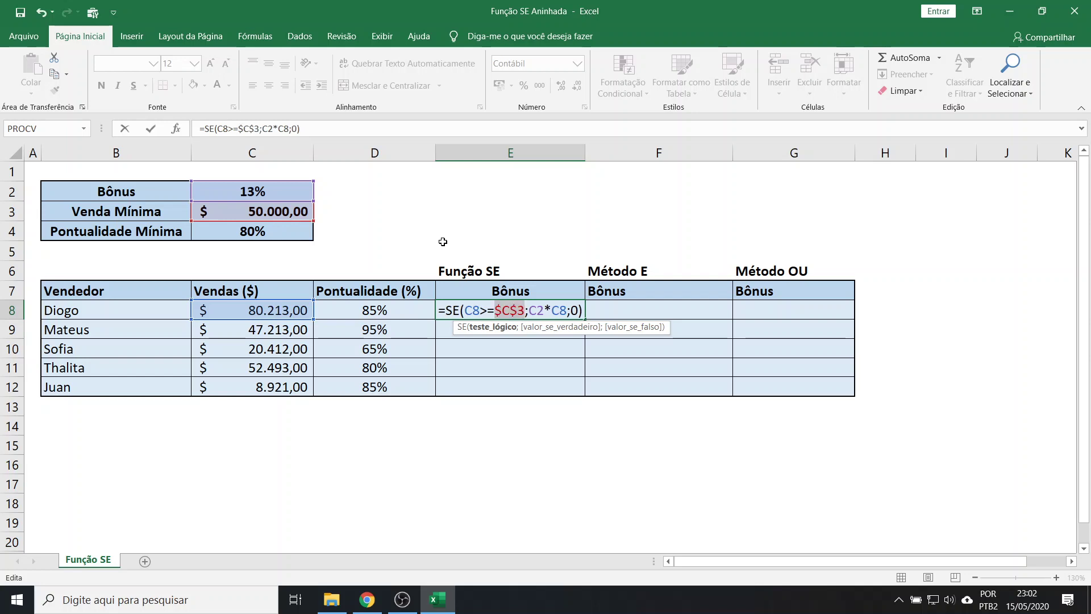
{"action": "left_click", "coordinate": [501, 311]}
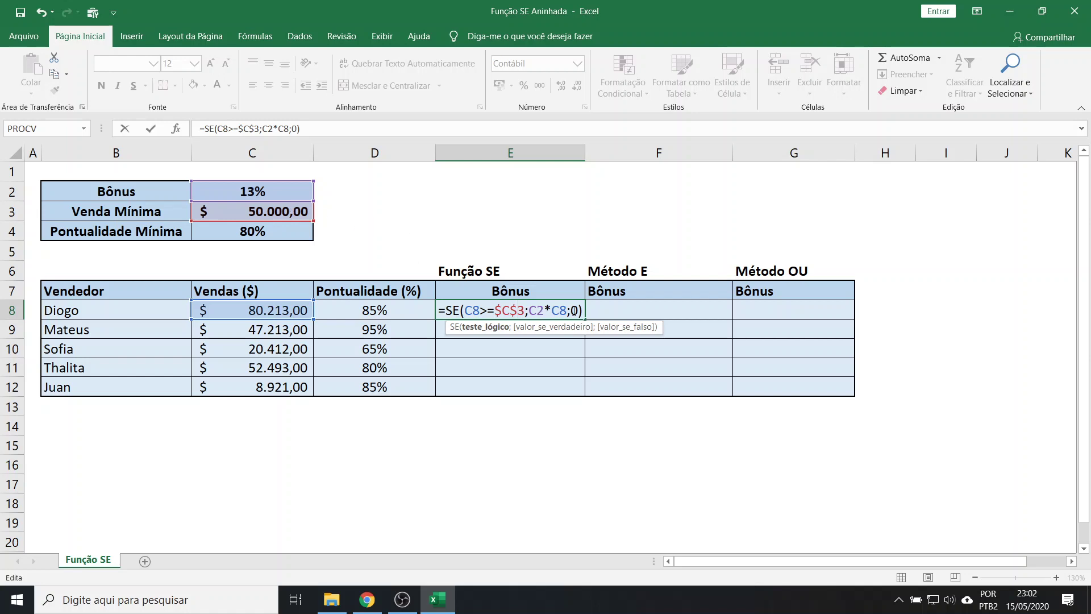
Make the bonus rate reference absolute as $C$2 in the E8 formula and commit it
{"action": "left_click", "coordinate": [541, 308]}
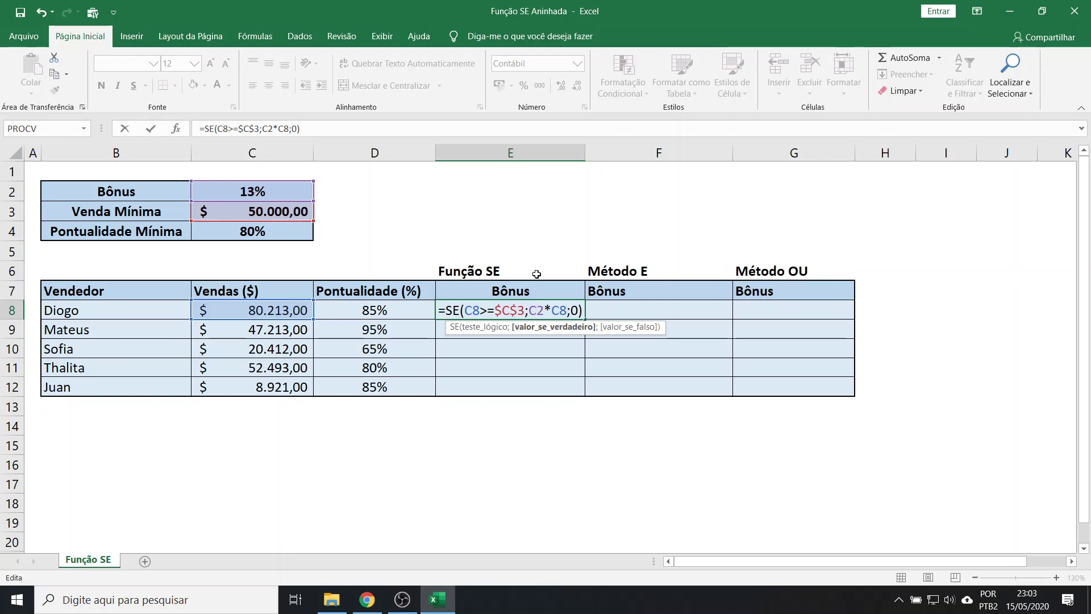
{"action": "key", "text": "F4"}
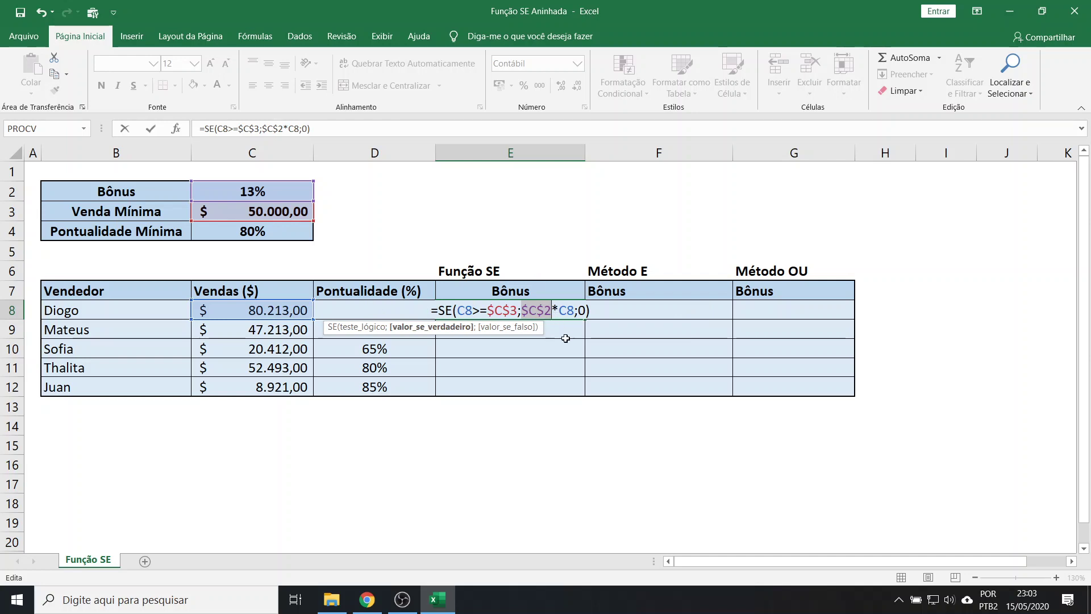
{"action": "left_click", "coordinate": [540, 309]}
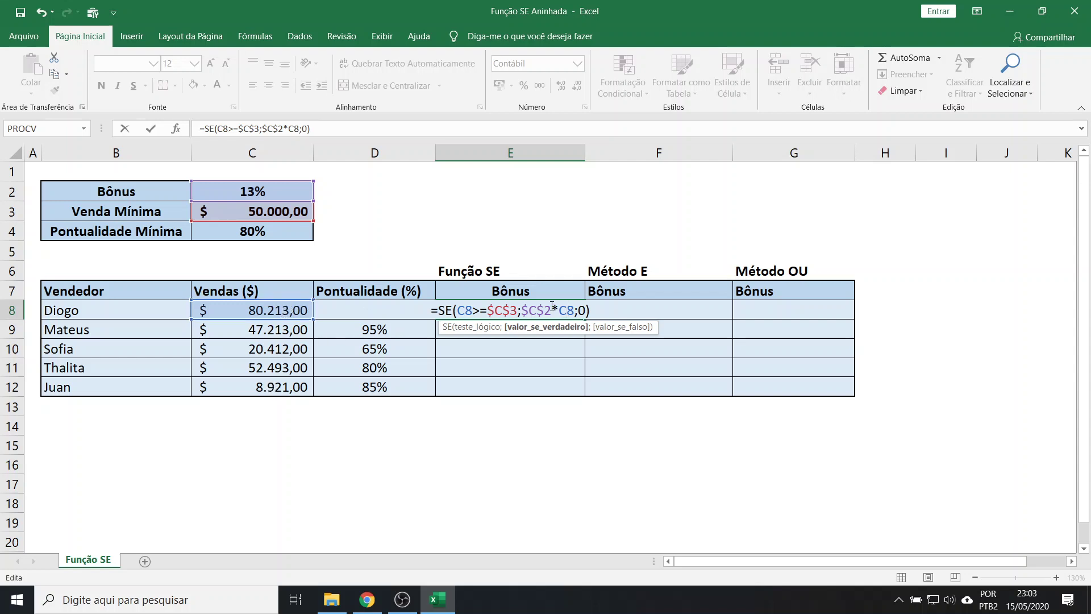
{"action": "left_click", "coordinate": [585, 310]}
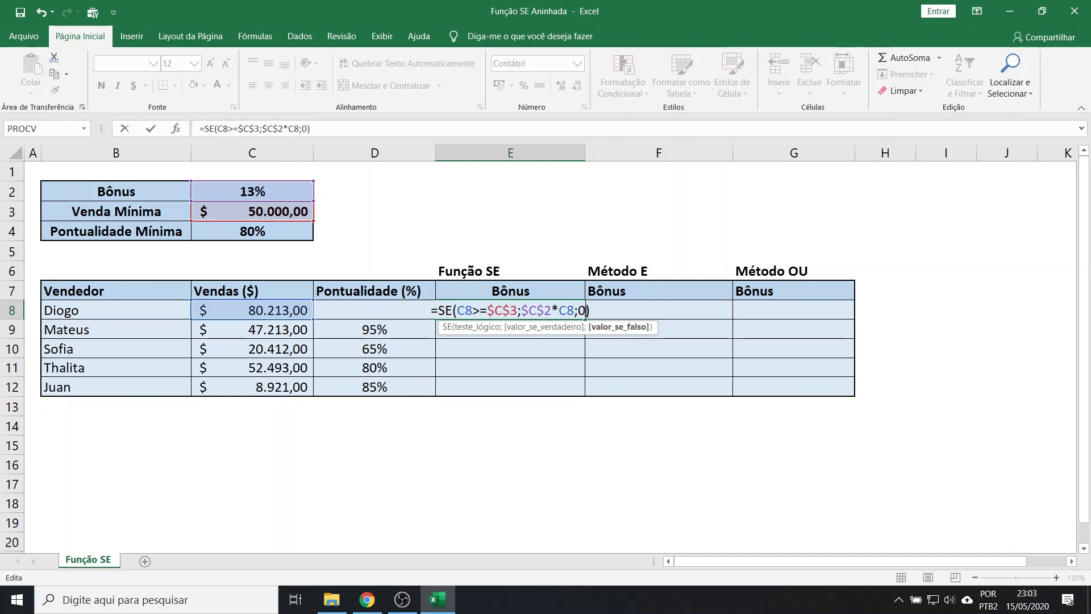
{"action": "key", "text": "ctrl+Return"}
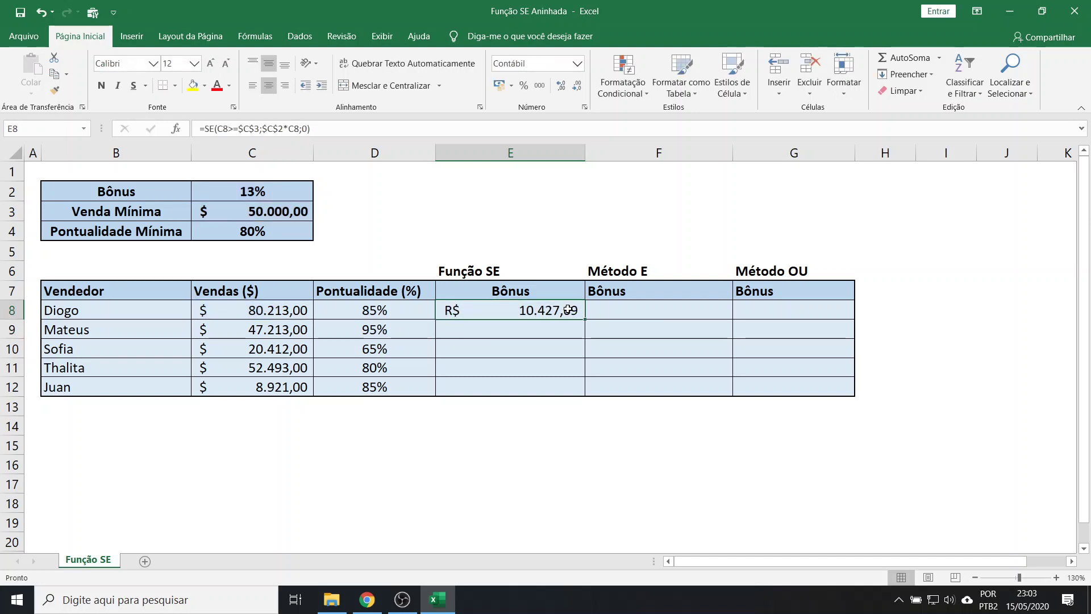
Fill the E8 bonus formula down through E12 and check the copies in E9 and E11 against the sales
{"action": "left_click_drag", "start_coordinate": [585, 318], "coordinate": [584, 391]}
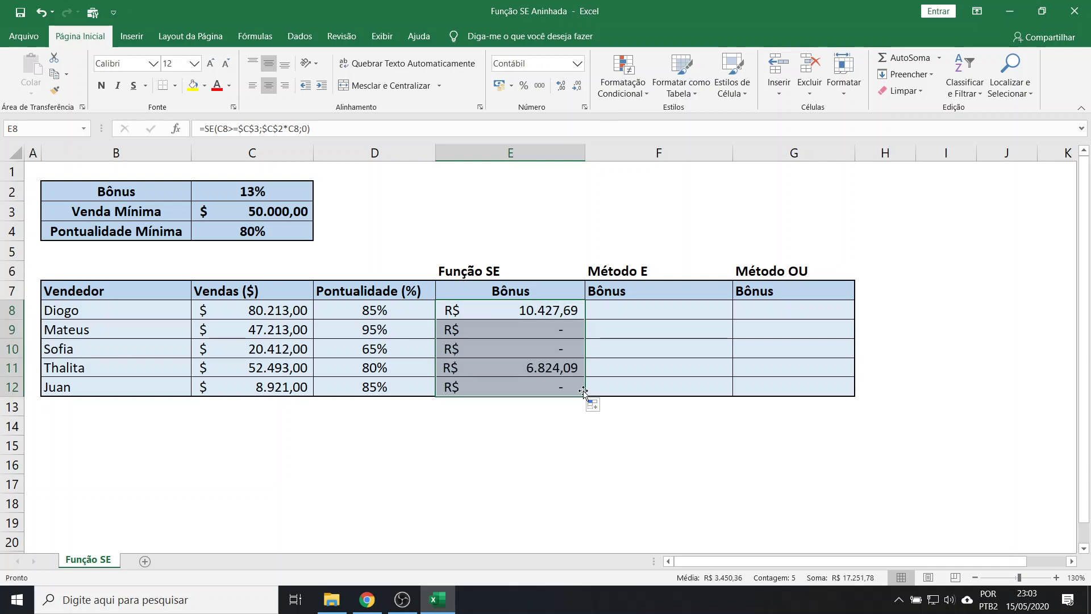
{"action": "left_click", "coordinate": [543, 325]}
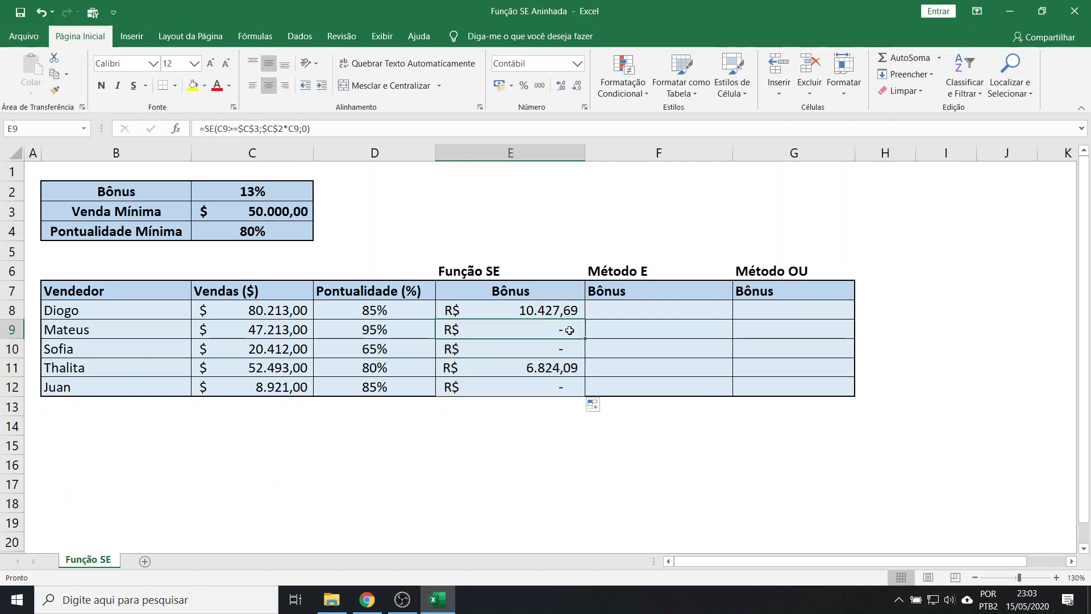
{"action": "left_click", "coordinate": [288, 332]}
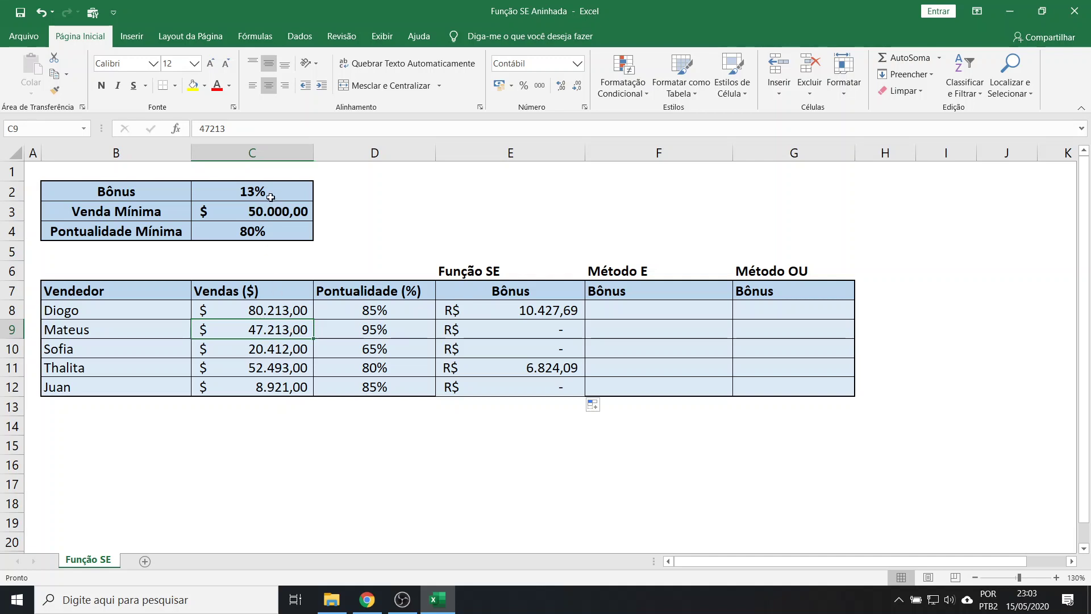
{"action": "left_click", "coordinate": [534, 368]}
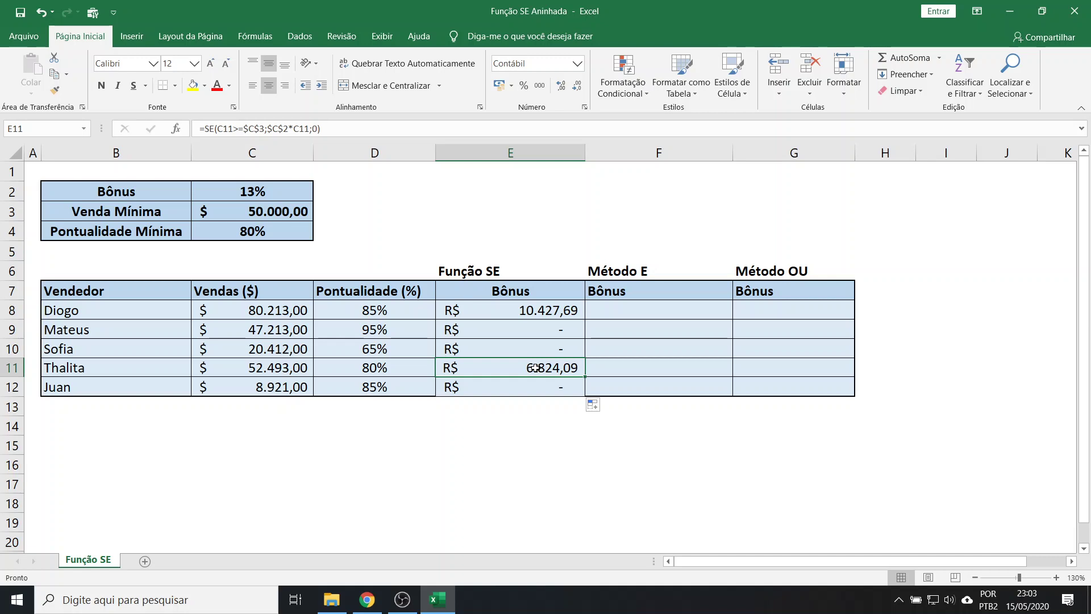
Start an SE formula in F8, under Método E, with a nested E function as its logical test
{"action": "left_click", "coordinate": [599, 315]}
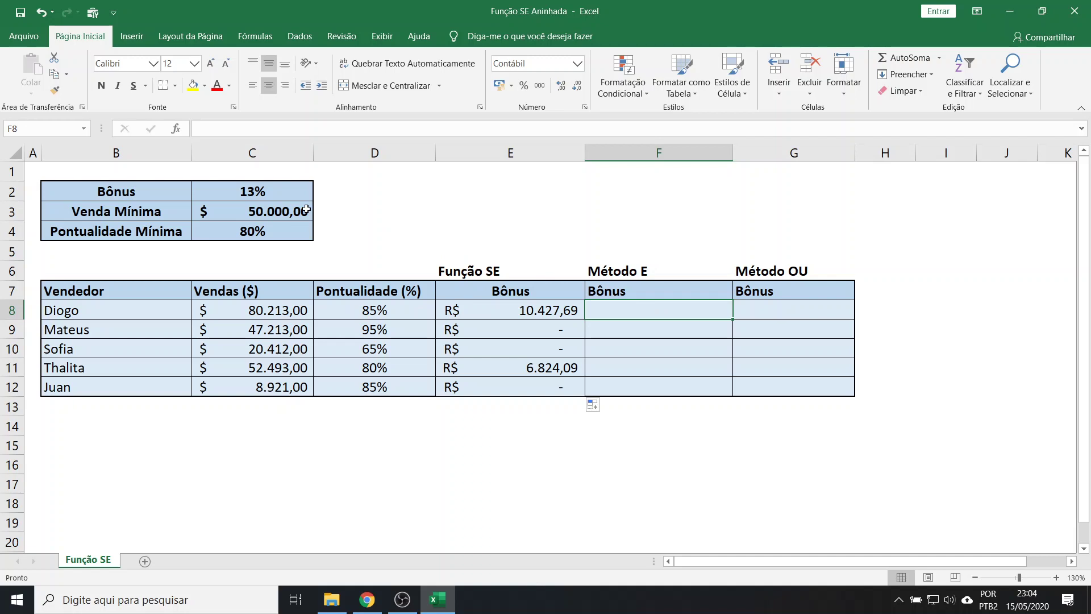
{"action": "left_click", "coordinate": [250, 230]}
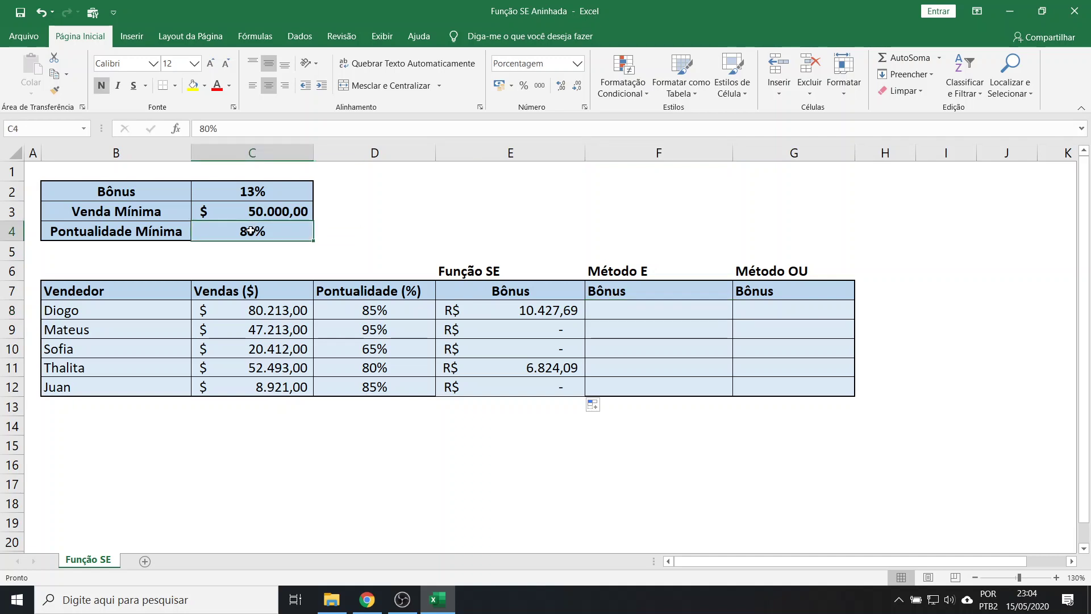
{"action": "left_click", "coordinate": [649, 313]}
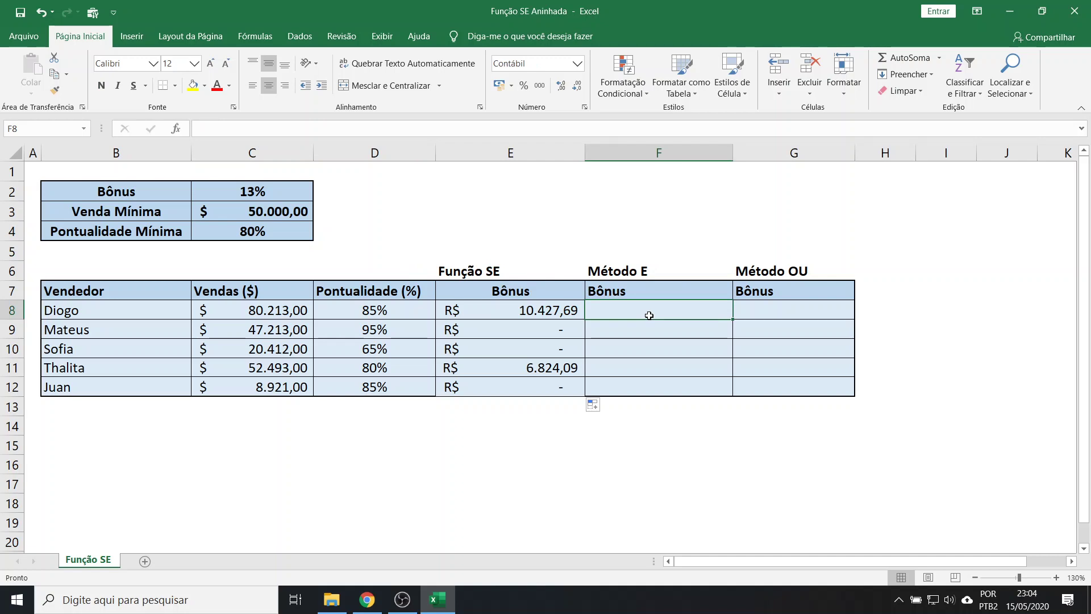
{"action": "type", "text": "="}
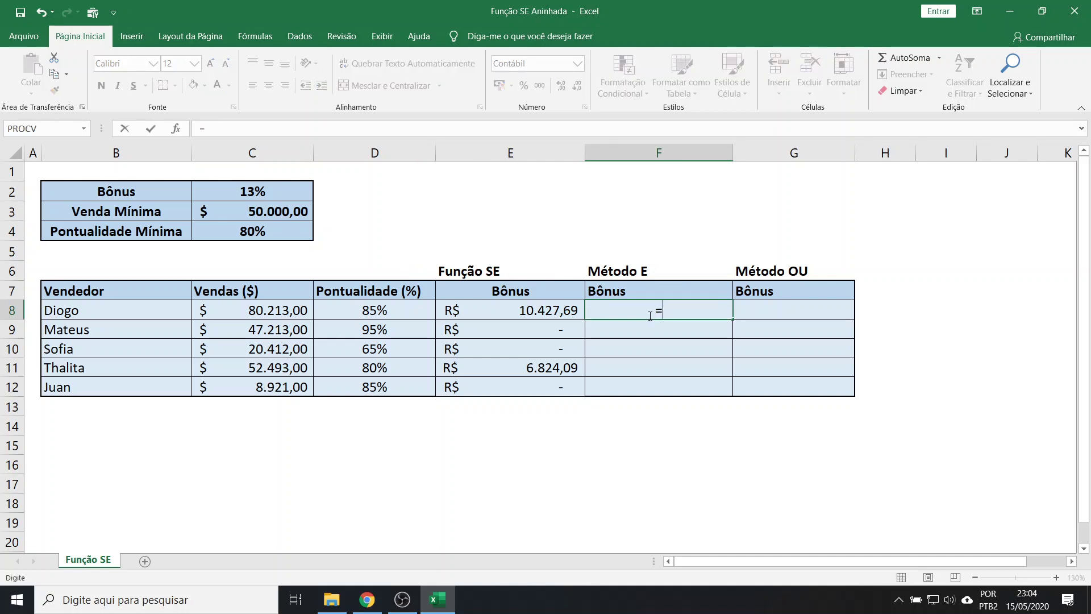
{"action": "type", "text": "se"}
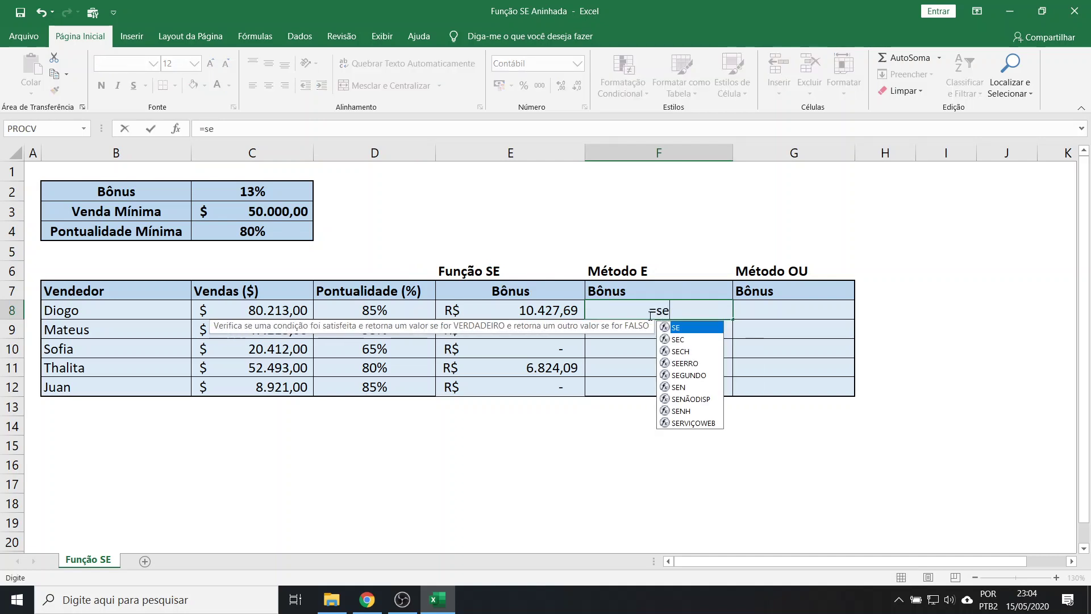
{"action": "key", "text": "Tab"}
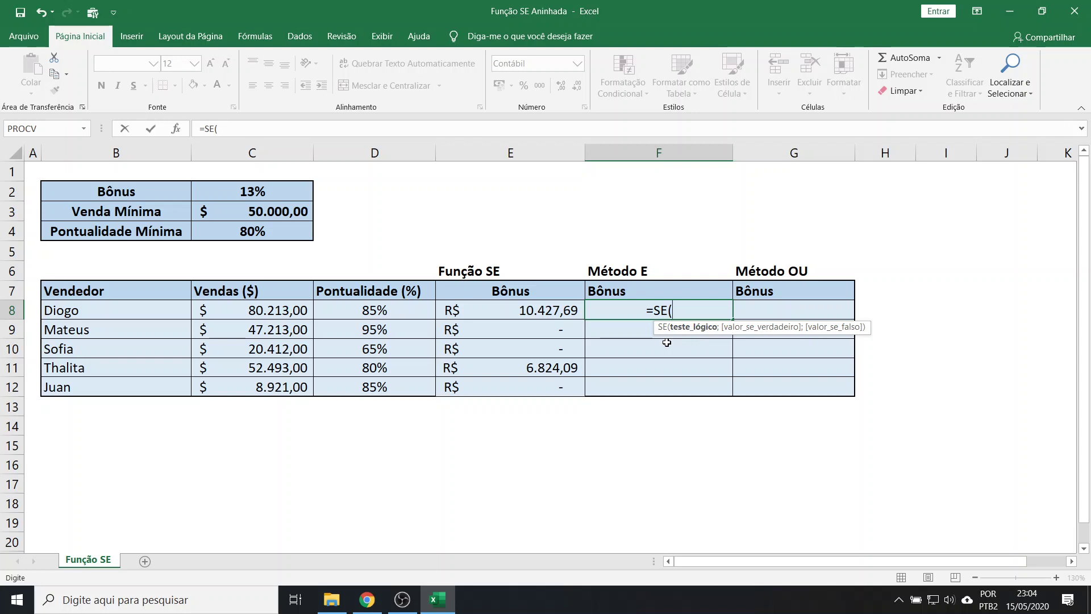
{"action": "type", "text": "e"}
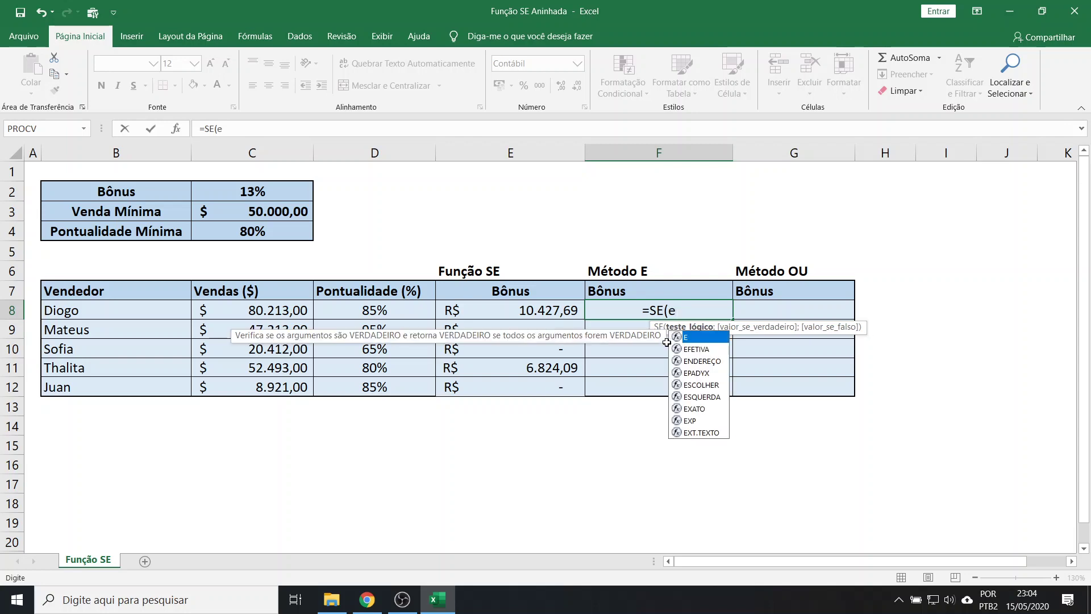
{"action": "key", "text": "Tab"}
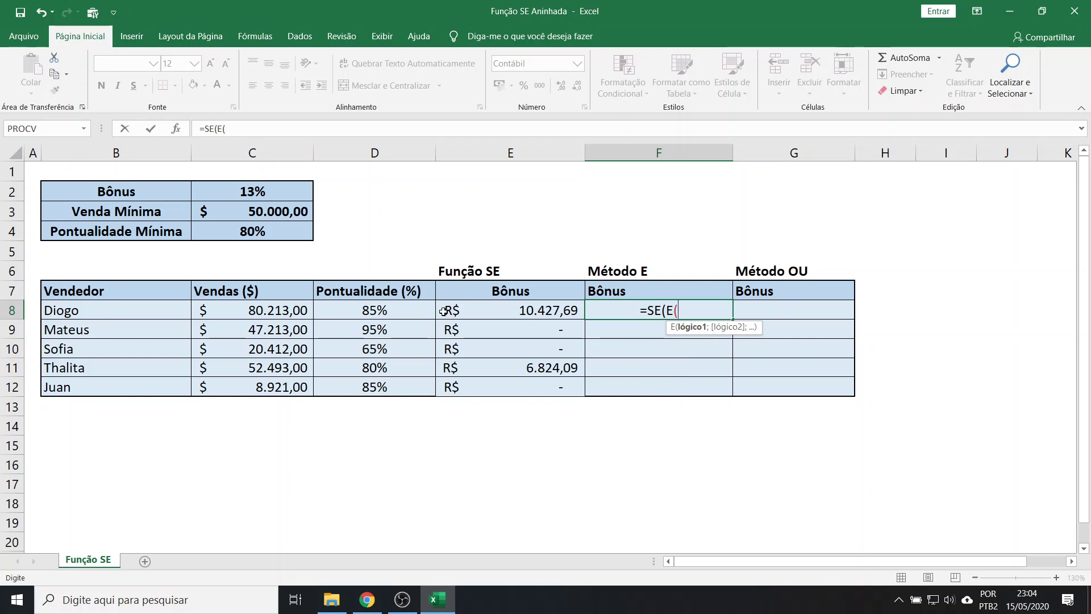
Enter C8>=C3 as the first condition of the nested E function, comparing sales with the minimum sale
{"action": "left_click", "coordinate": [270, 312]}
{"action": "type", "text": ">"}
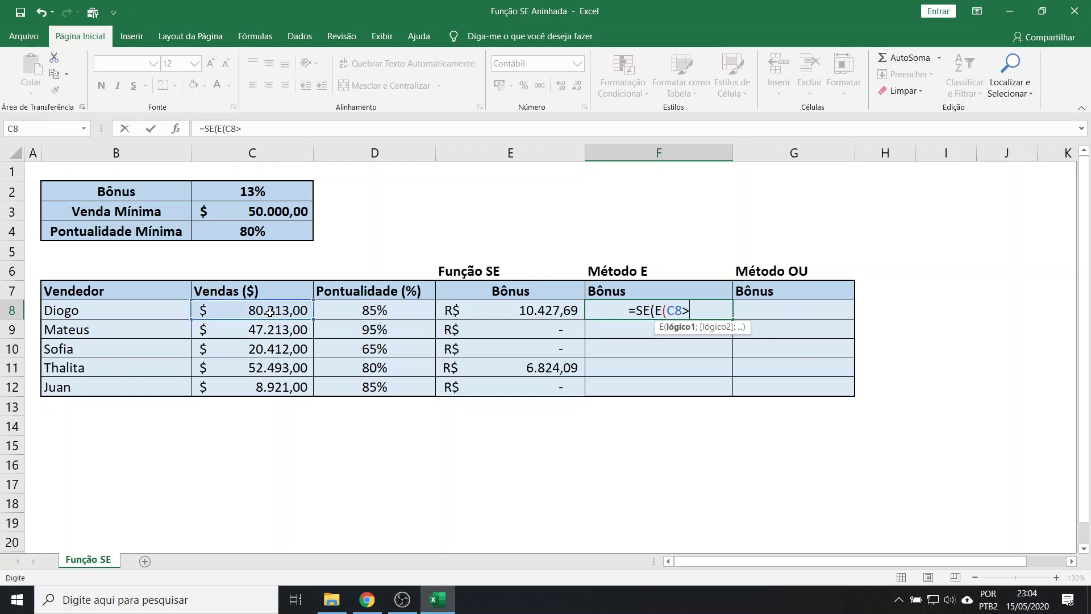
{"action": "type", "text": "="}
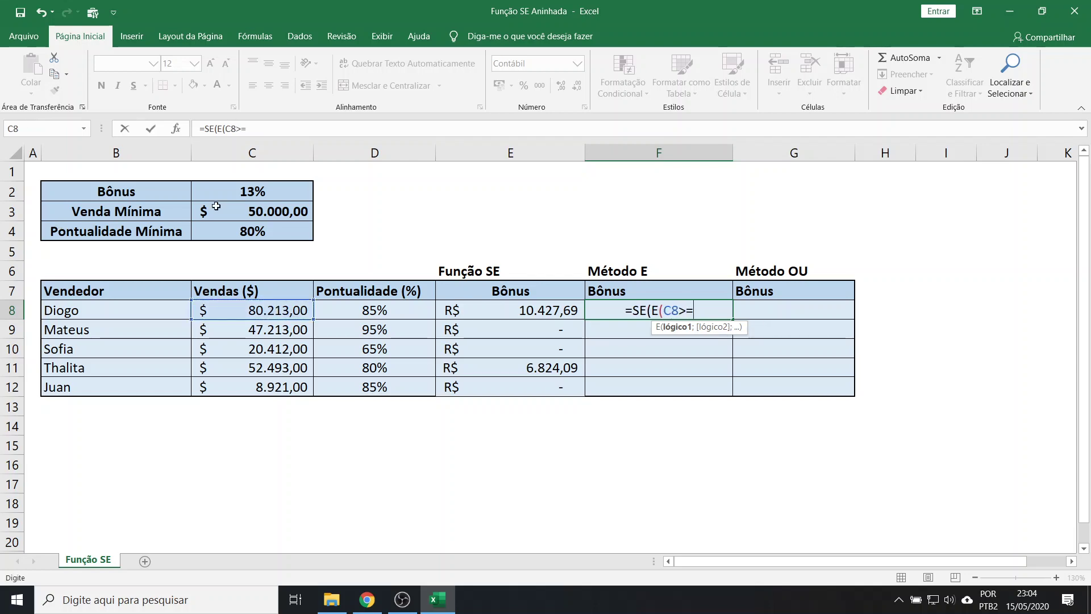
{"action": "left_click", "coordinate": [236, 211]}
{"action": "type", "text": ";"}
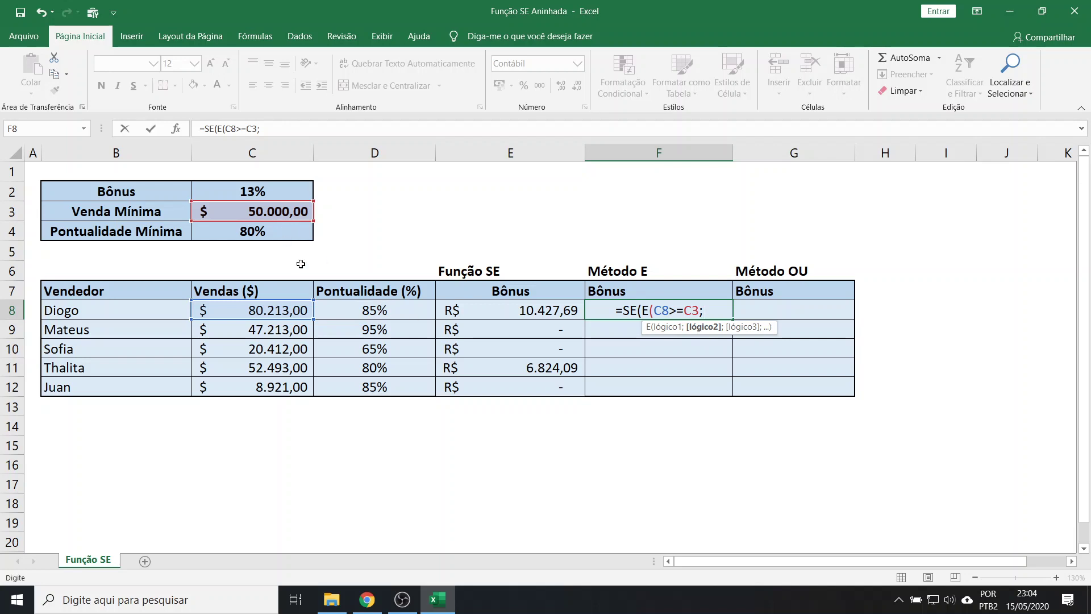
Add D8>=C4 as the second condition for minimum punctuality, close the E function and move on to the true value
{"action": "left_click", "coordinate": [346, 312]}
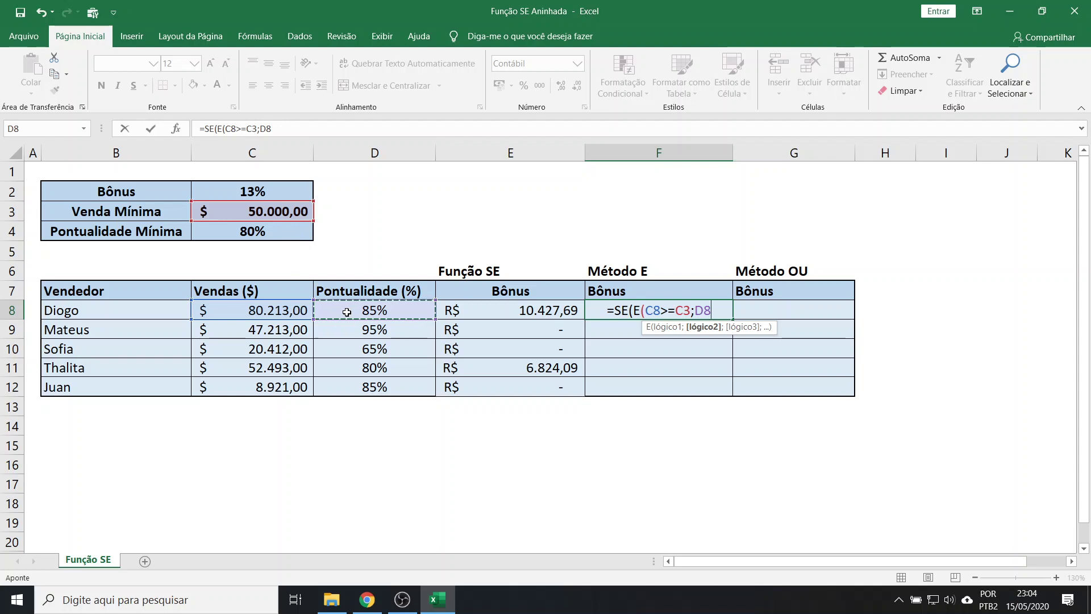
{"action": "type", "text": ">"}
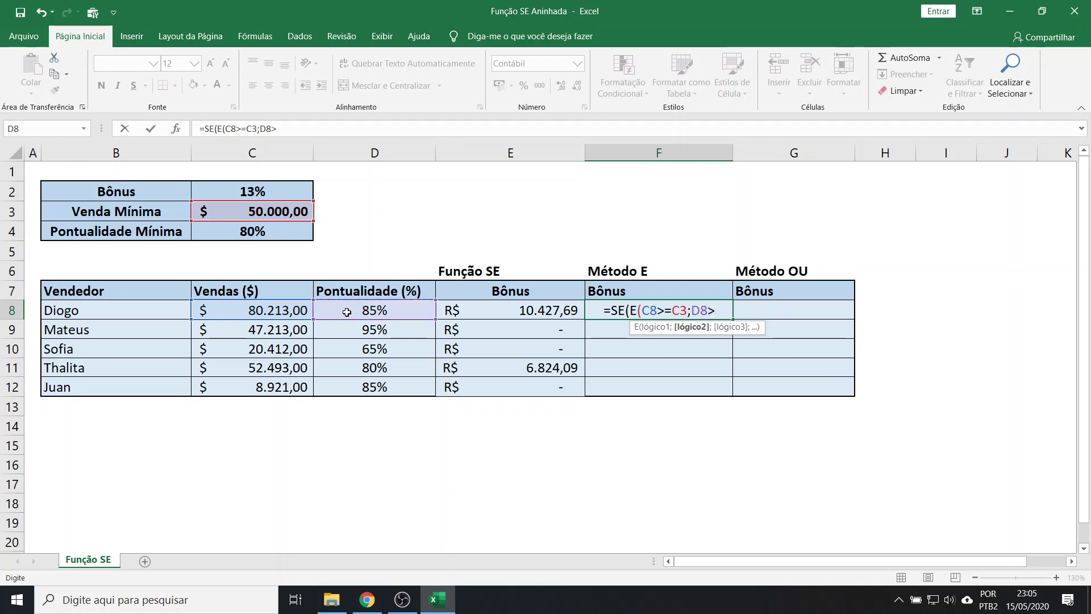
{"action": "type", "text": "="}
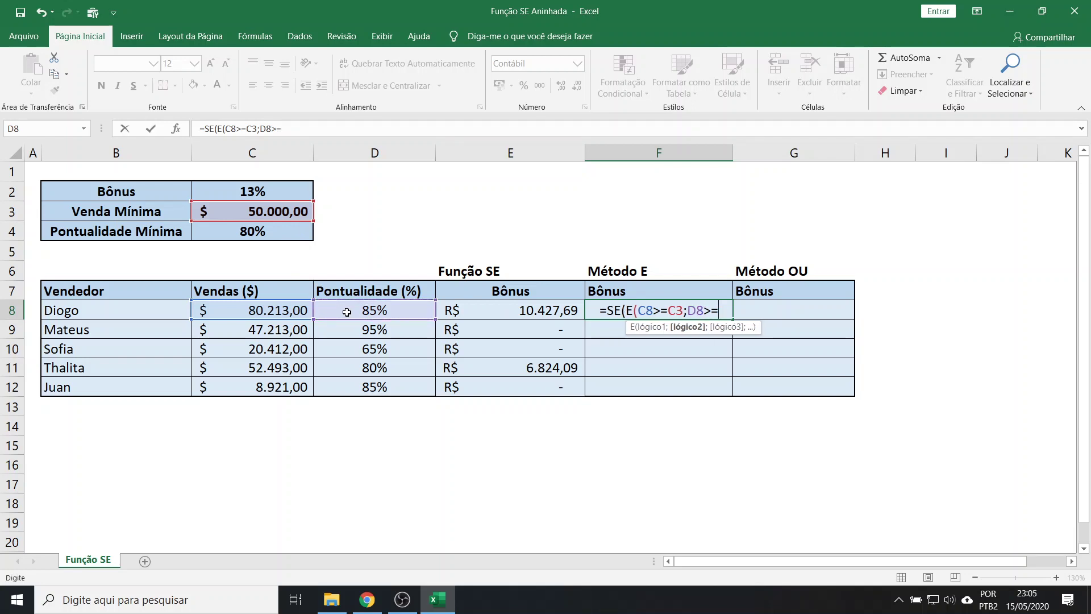
{"action": "left_click", "coordinate": [254, 234]}
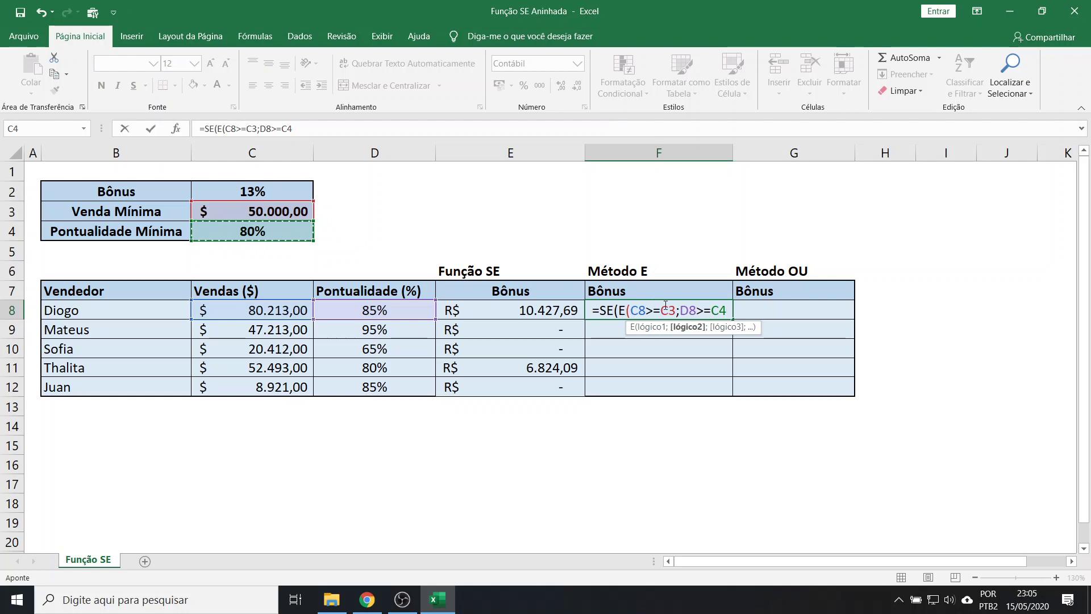
{"action": "type", "text": ")"}
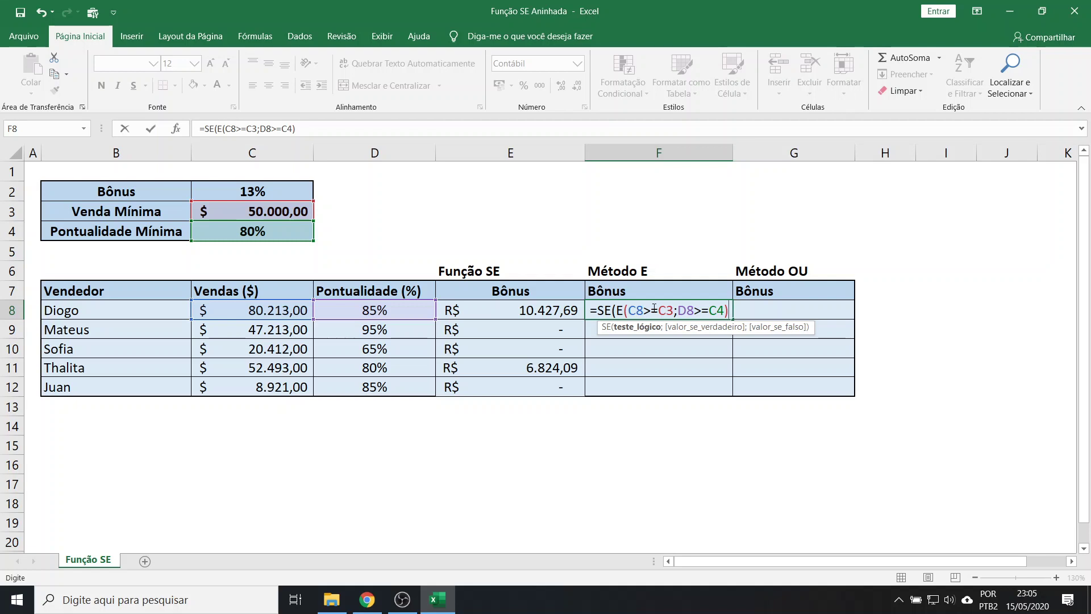
{"action": "type", "text": ";"}
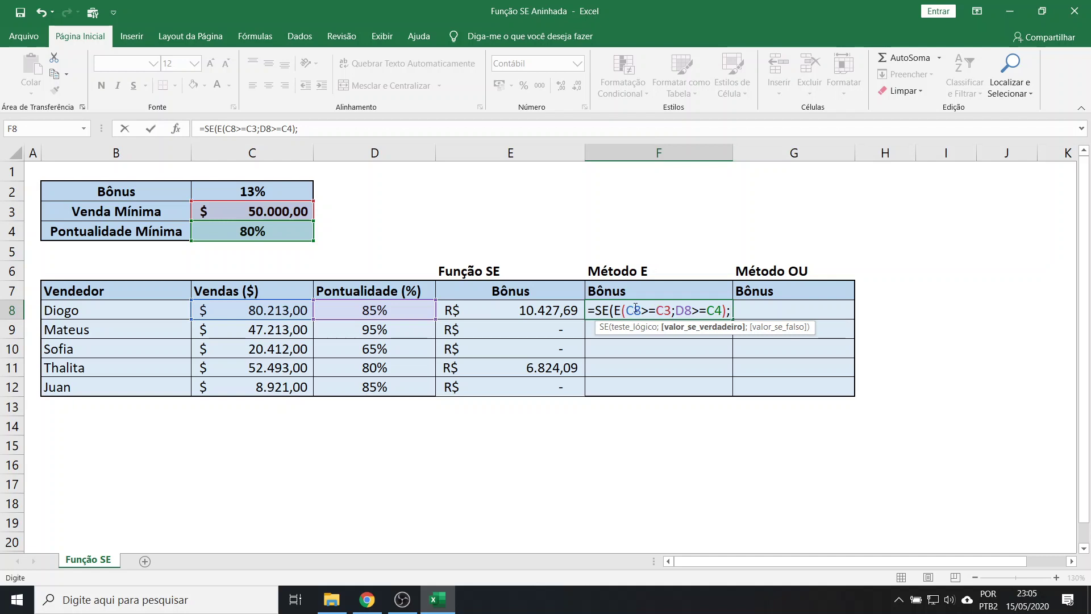
Complete the F8 formula with C2*C8 as the true value and 0 as the false value, and enter it
{"action": "left_click", "coordinate": [636, 307]}
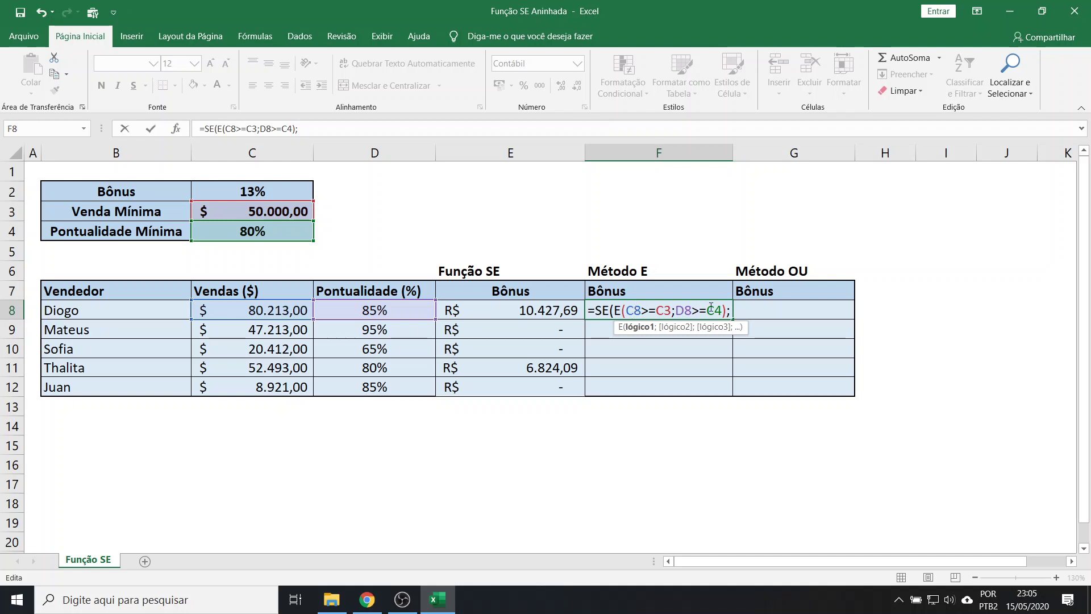
{"action": "left_click", "coordinate": [732, 310]}
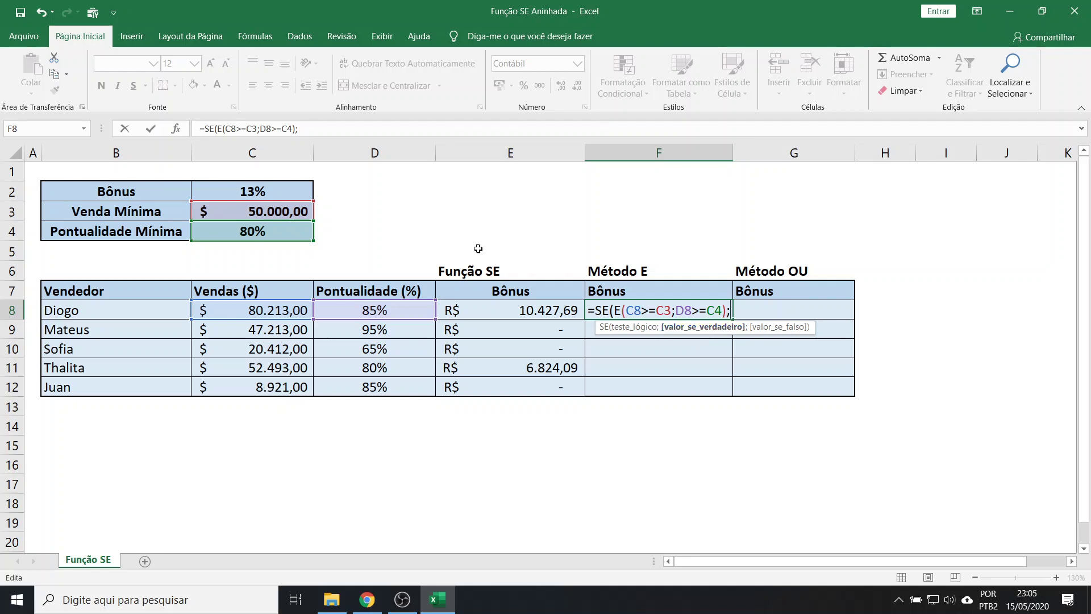
{"action": "left_click", "coordinate": [243, 192]}
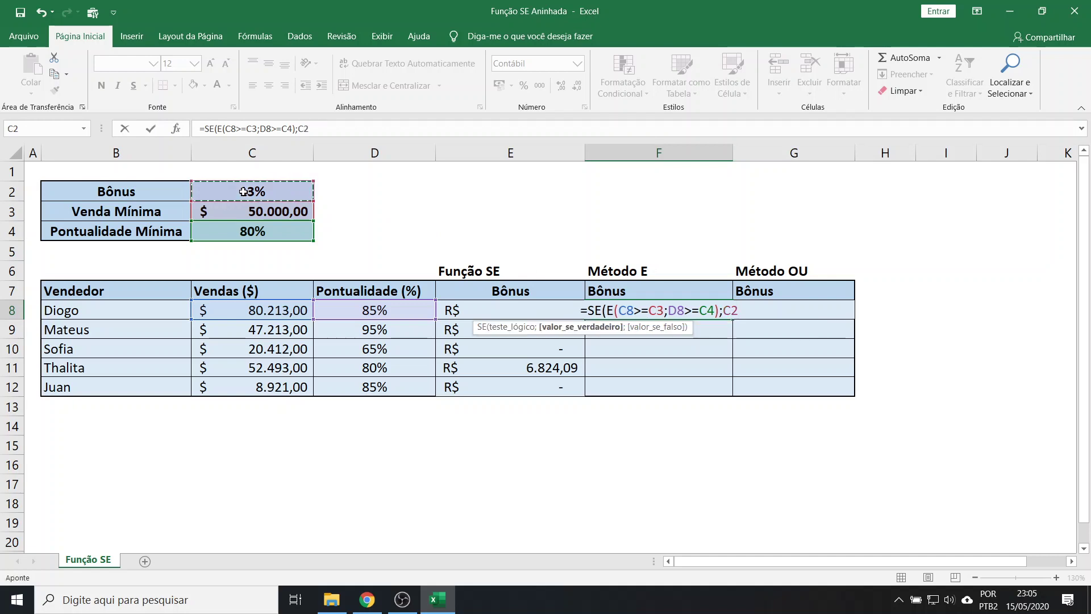
{"action": "type", "text": "*"}
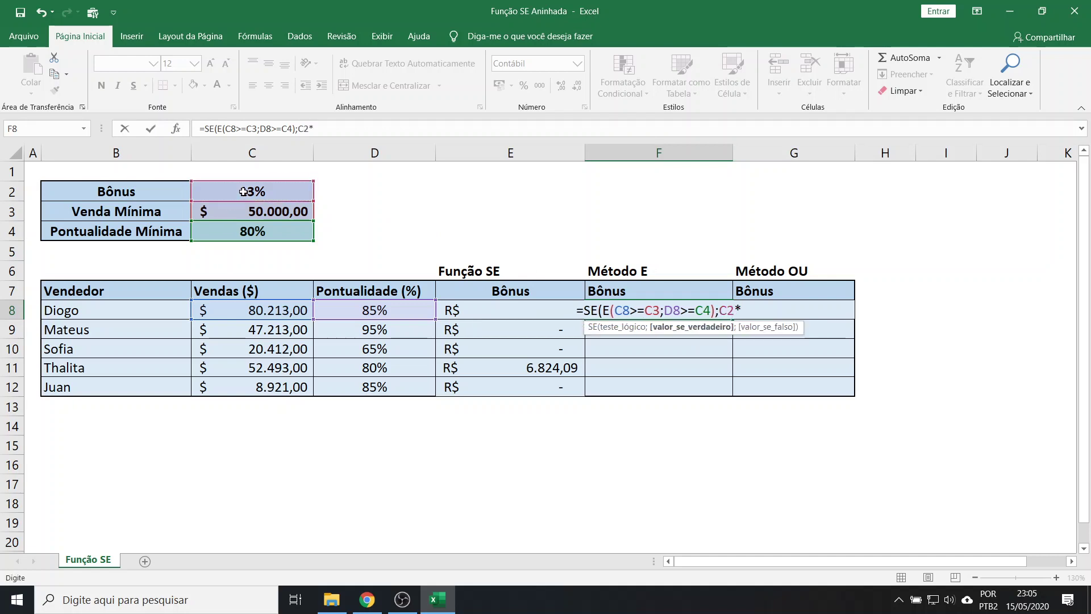
{"action": "left_click", "coordinate": [264, 313]}
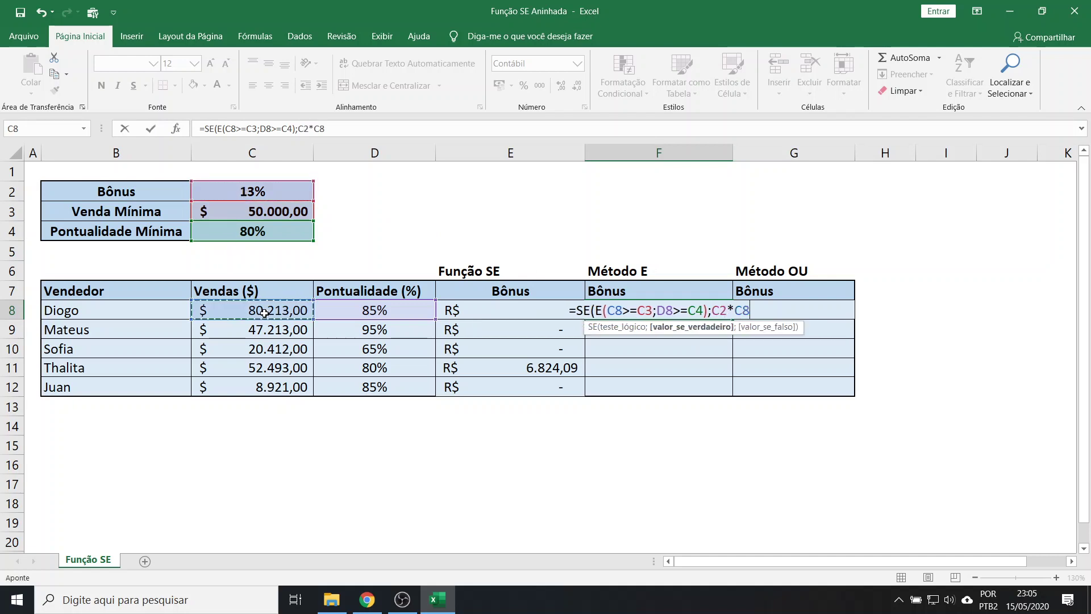
{"action": "type", "text": ";"}
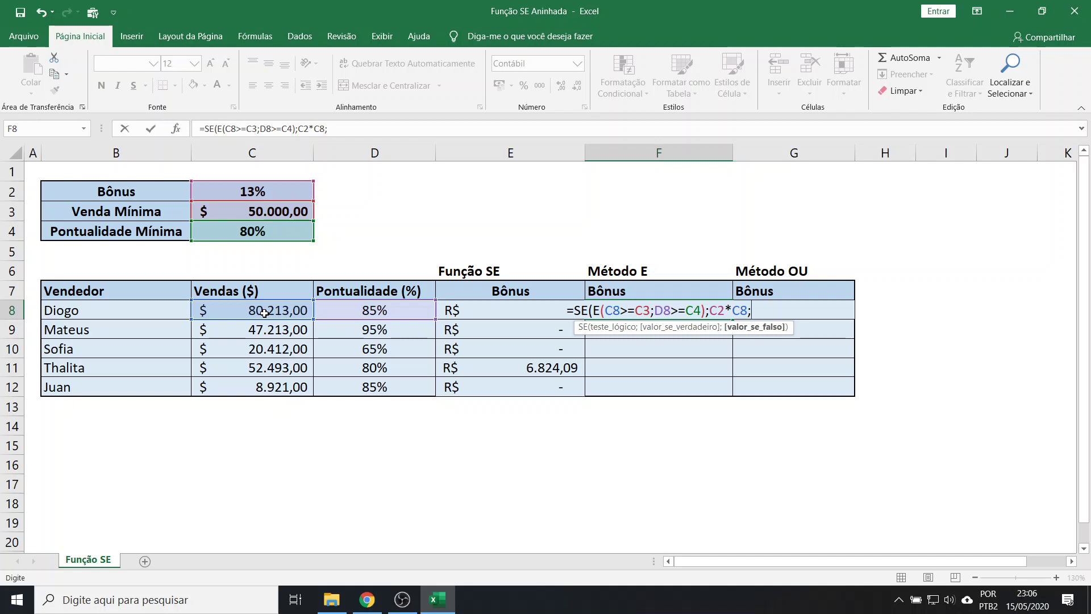
{"action": "type", "text": "0"}
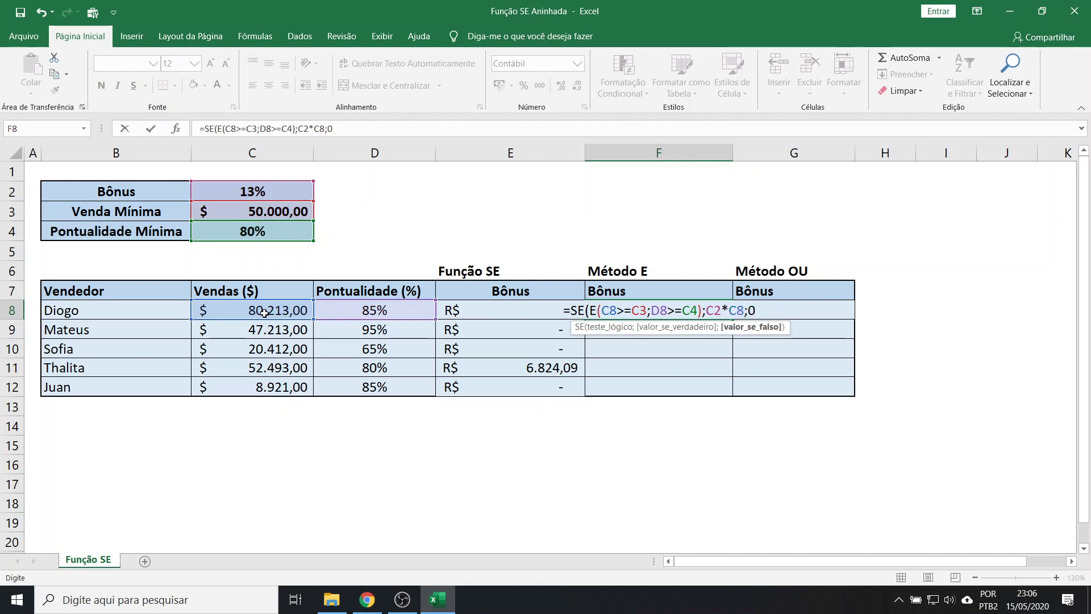
{"action": "type", "text": ")"}
{"action": "key", "text": "Return"}
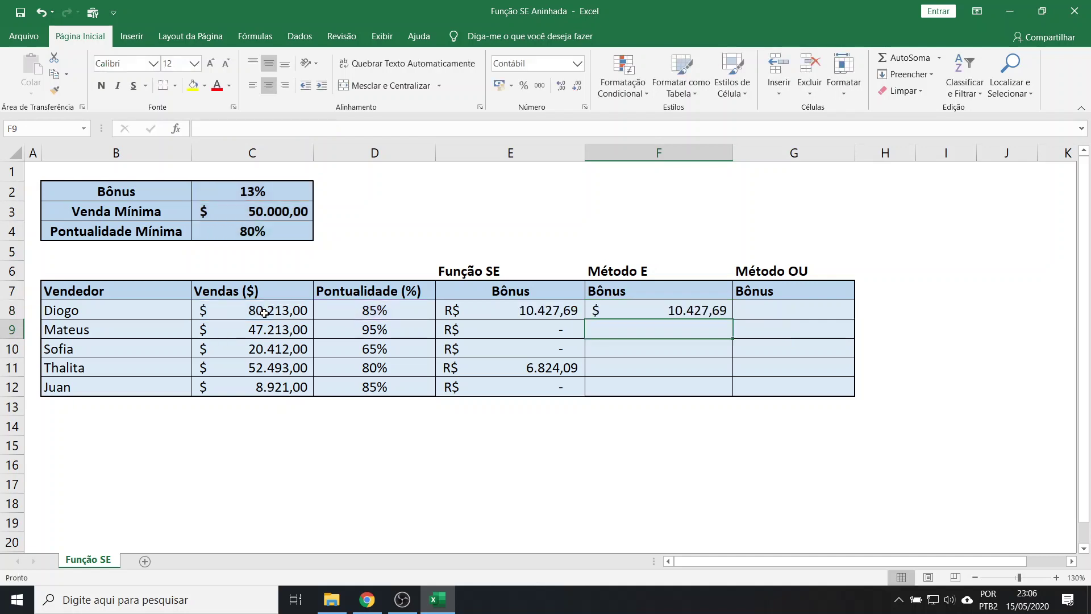
Make the references to C3, C4 and C2 absolute in the F8 bonus formula
{"action": "left_click", "coordinate": [674, 309]}
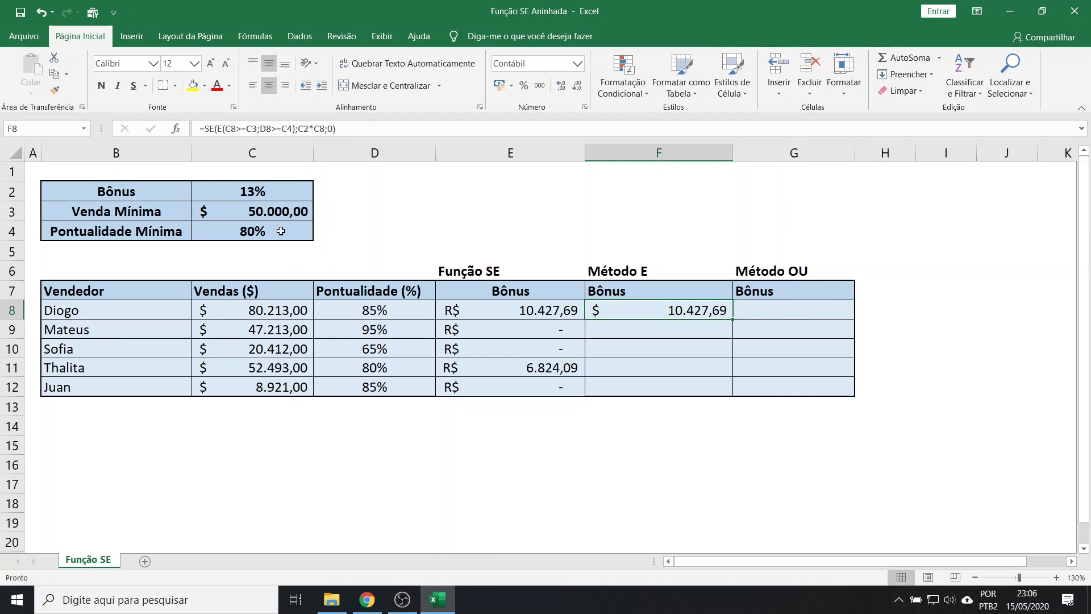
{"action": "double_click", "coordinate": [701, 312]}
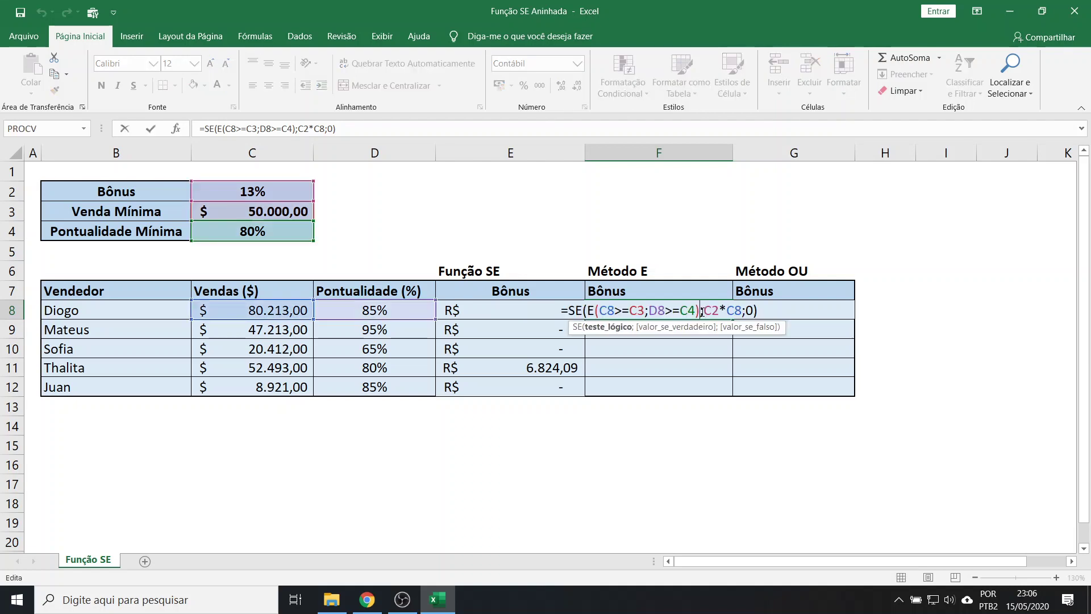
{"action": "left_click", "coordinate": [610, 310]}
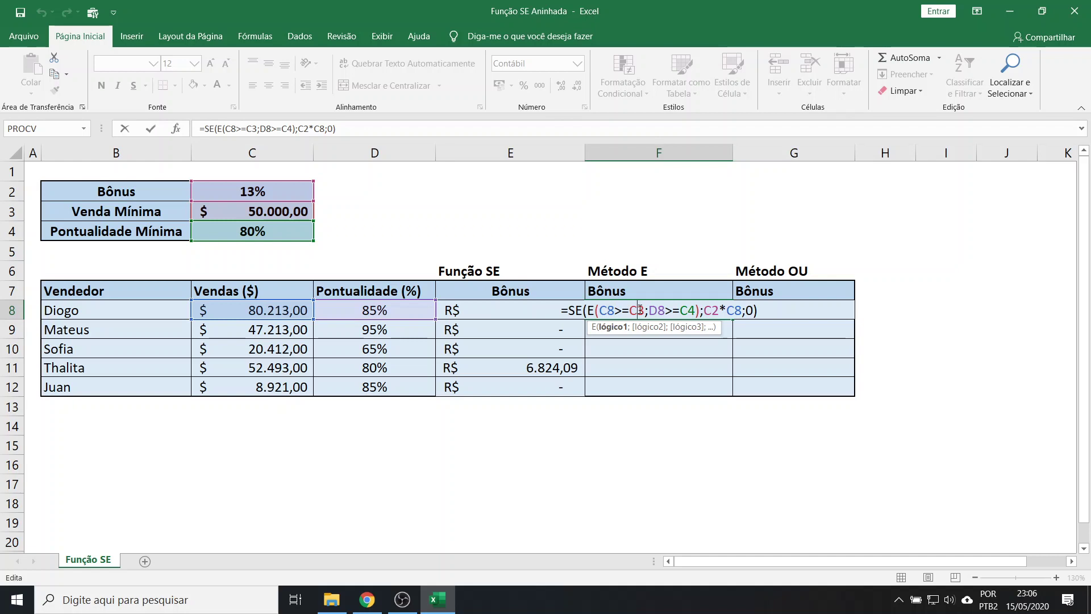
{"action": "key", "text": "F4"}
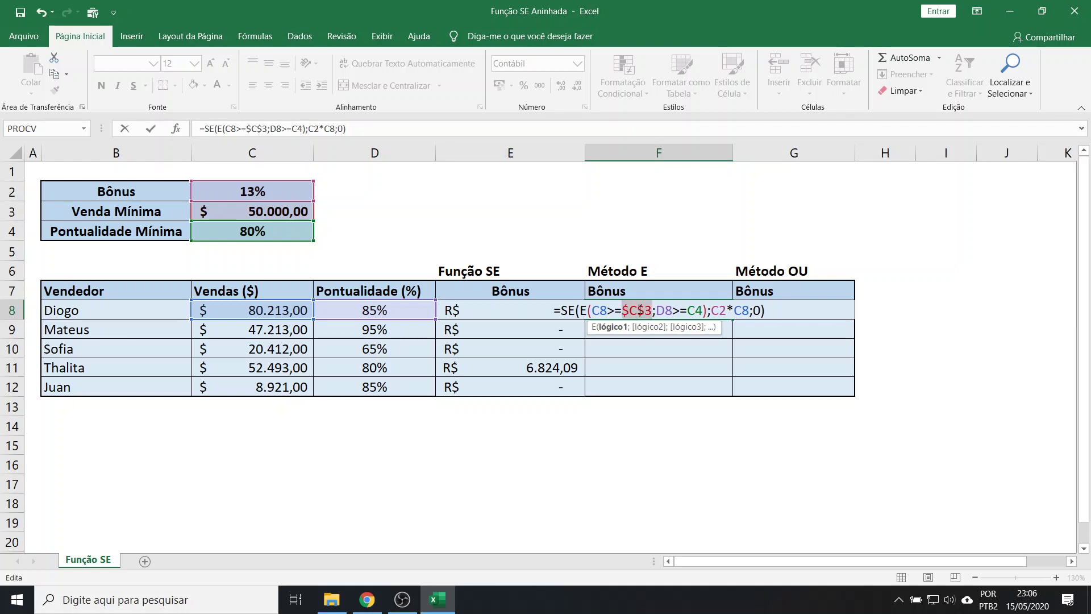
{"action": "left_click", "coordinate": [665, 310]}
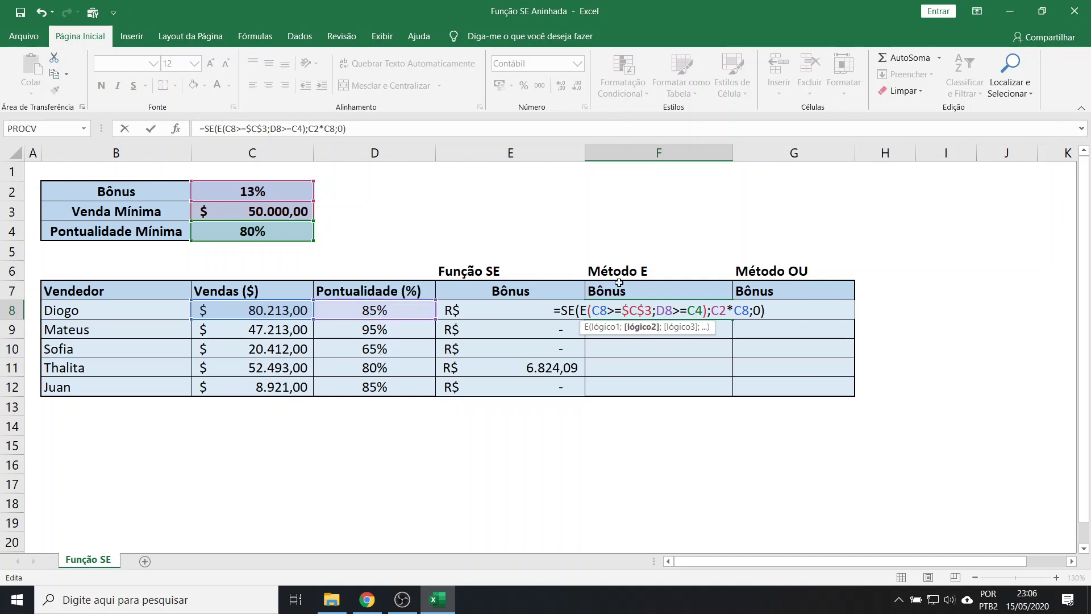
{"action": "left_click", "coordinate": [697, 309]}
{"action": "key", "text": "F4"}
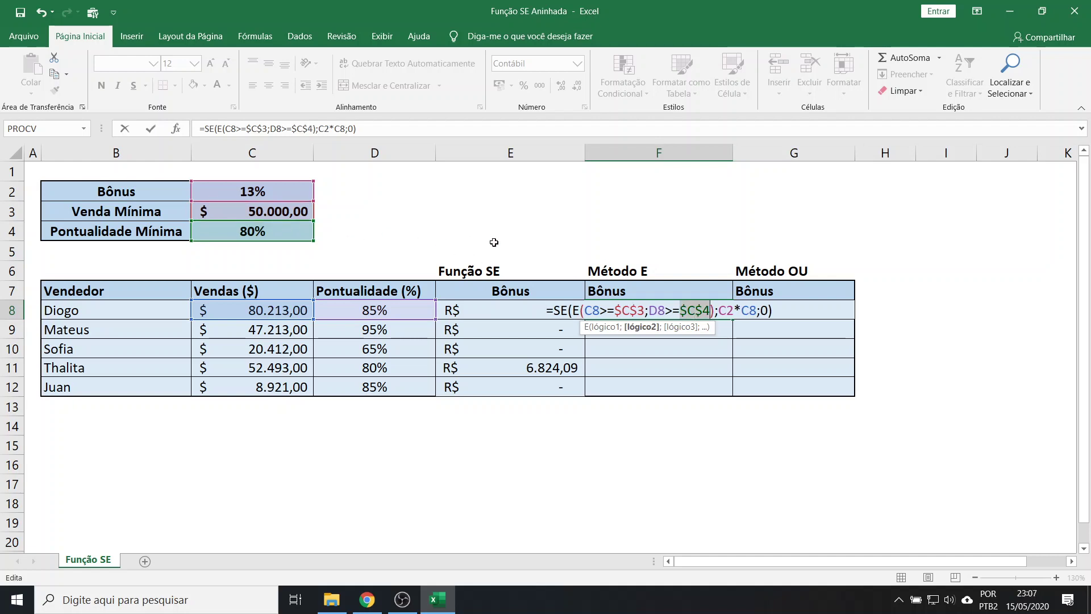
{"action": "left_click", "coordinate": [727, 310]}
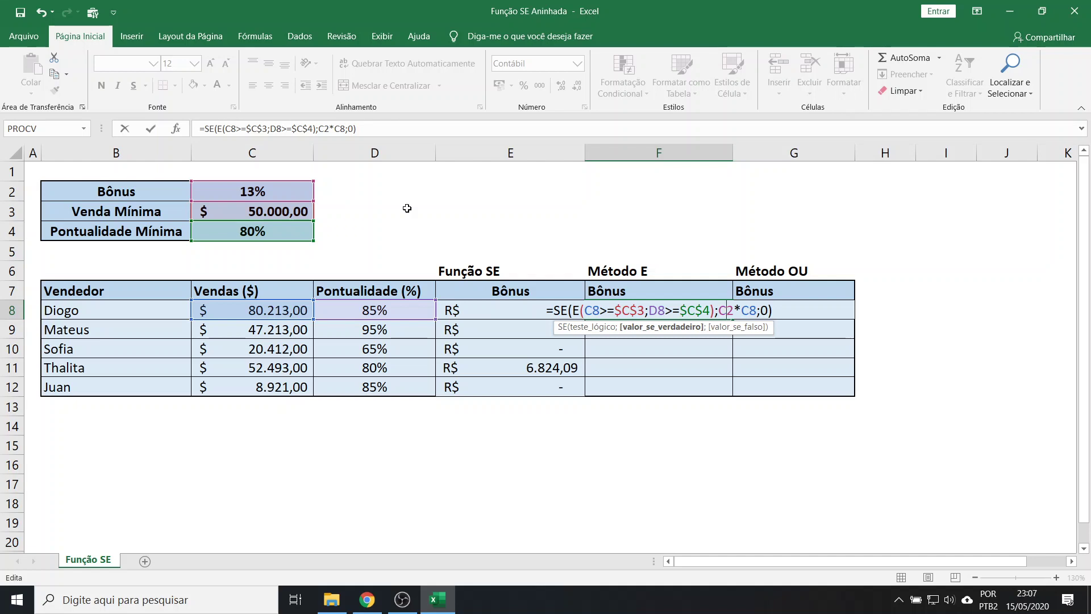
{"action": "key", "text": "F4"}
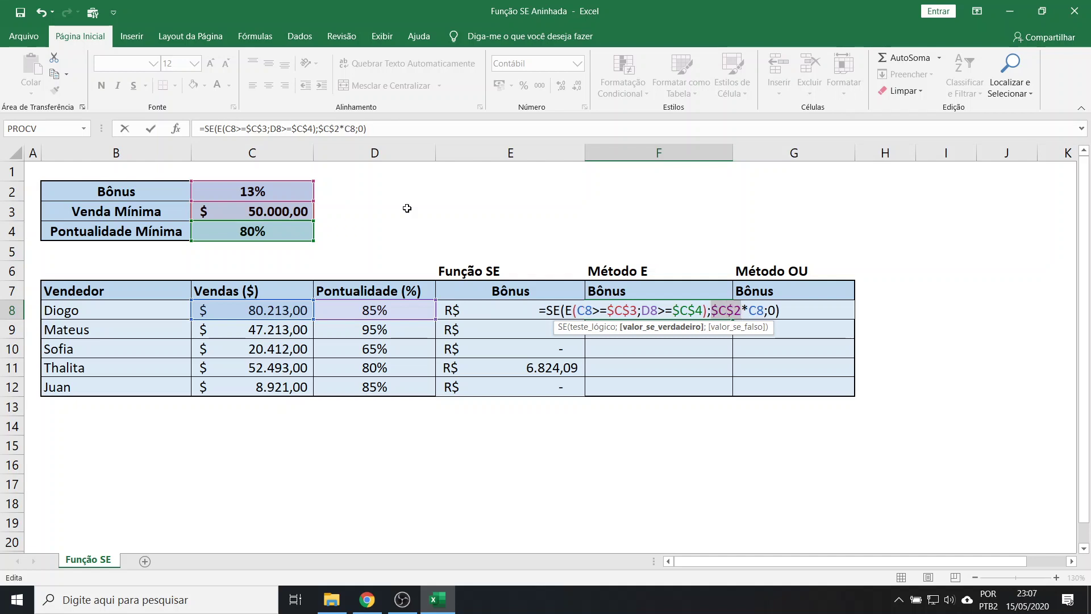
{"action": "left_click", "coordinate": [750, 311]}
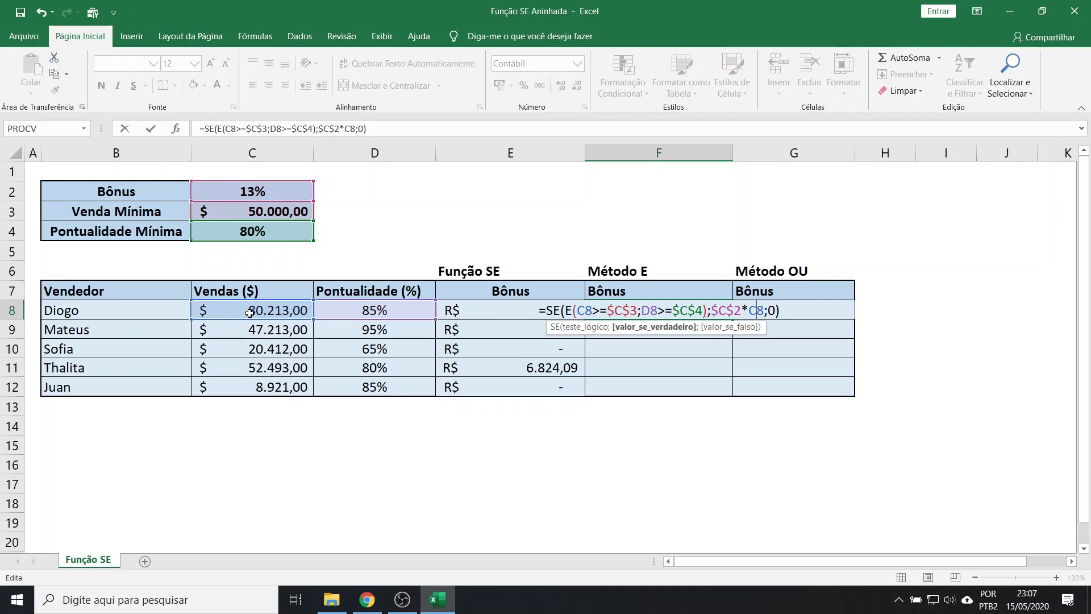
{"action": "key", "text": "Return"}
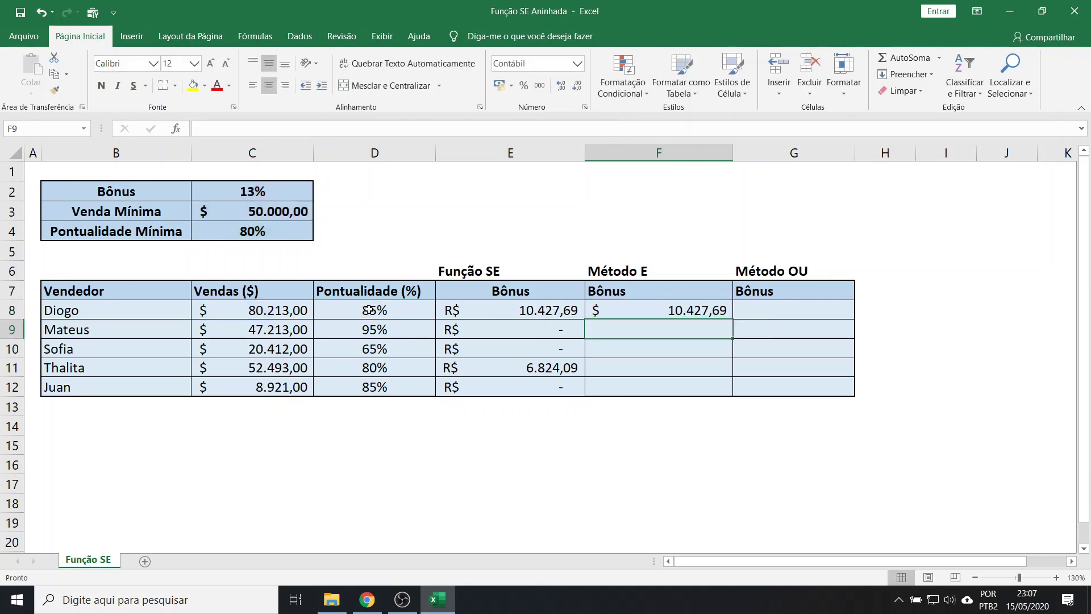
Fill the F8 bonus formula down through F12 and check the copy in F9 against the sales in C9
{"action": "left_click", "coordinate": [648, 310]}
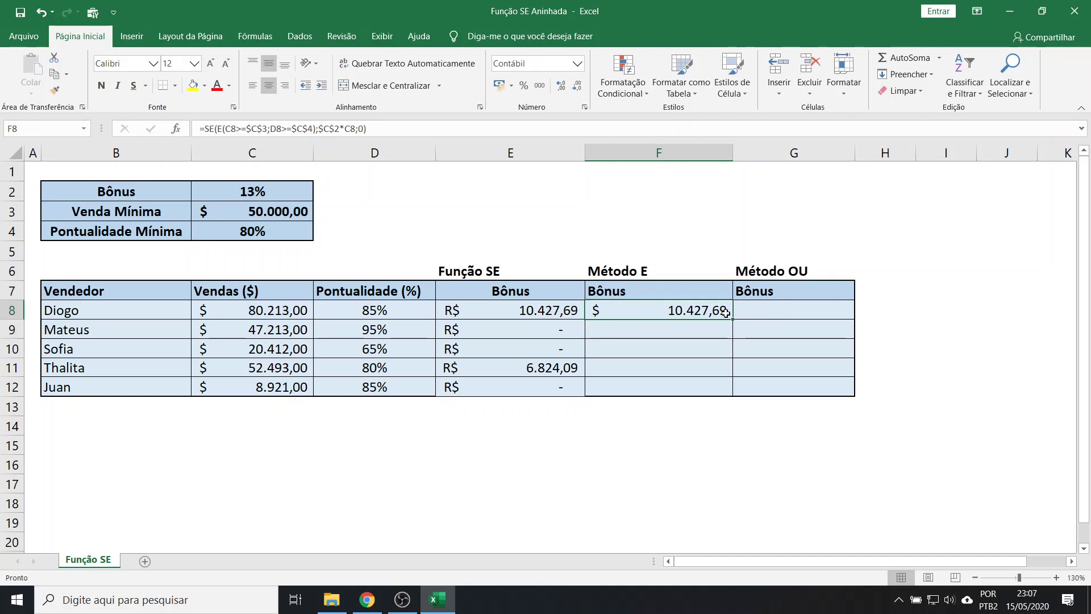
{"action": "left_click_drag", "start_coordinate": [733, 317], "coordinate": [729, 388]}
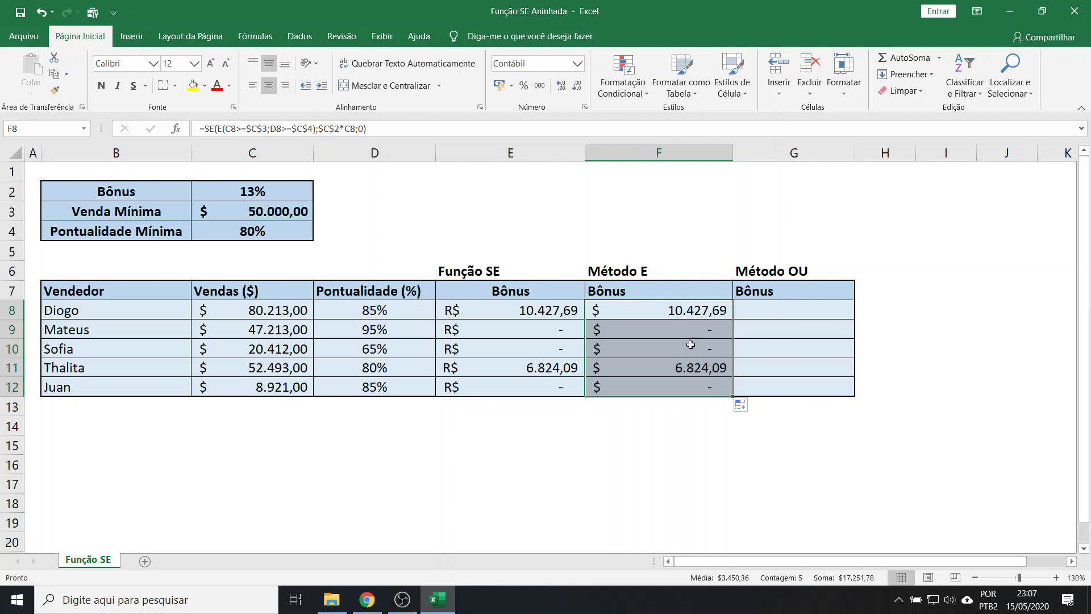
{"action": "left_click", "coordinate": [674, 328]}
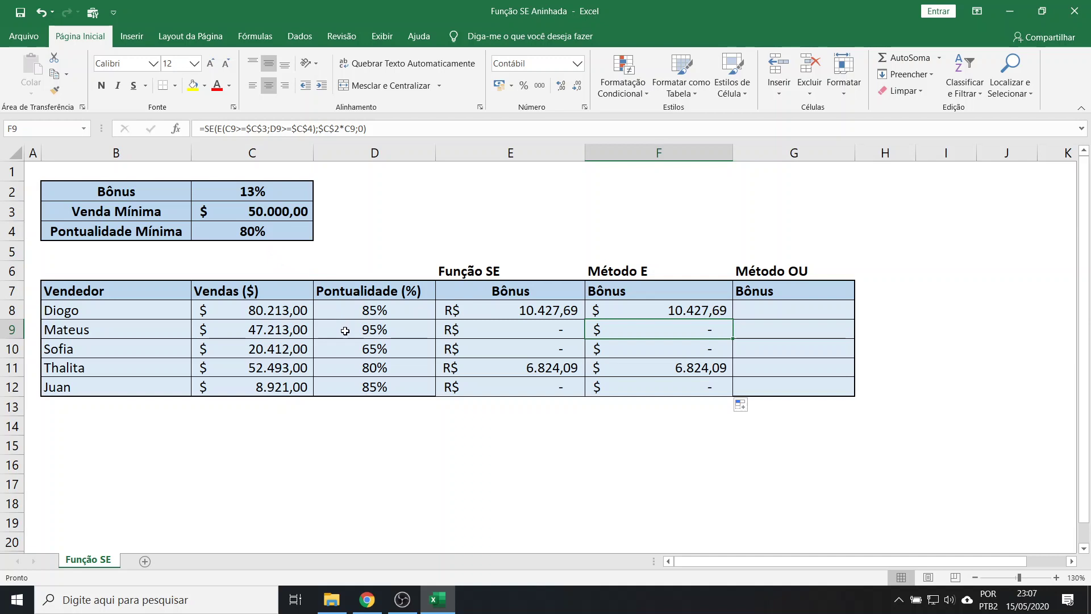
{"action": "left_click", "coordinate": [274, 333]}
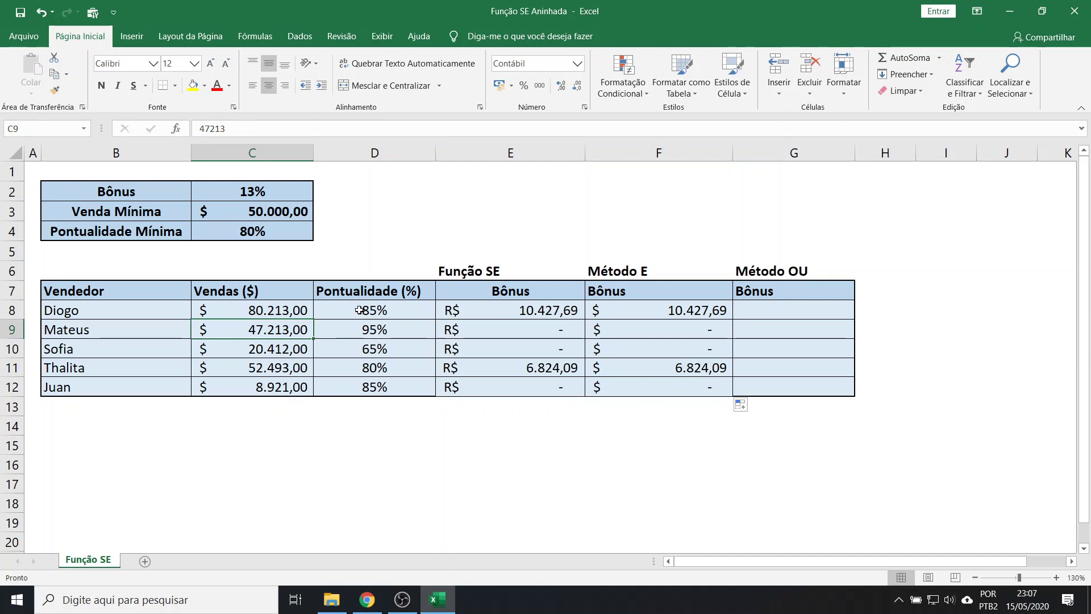
{"action": "left_click", "coordinate": [663, 330]}
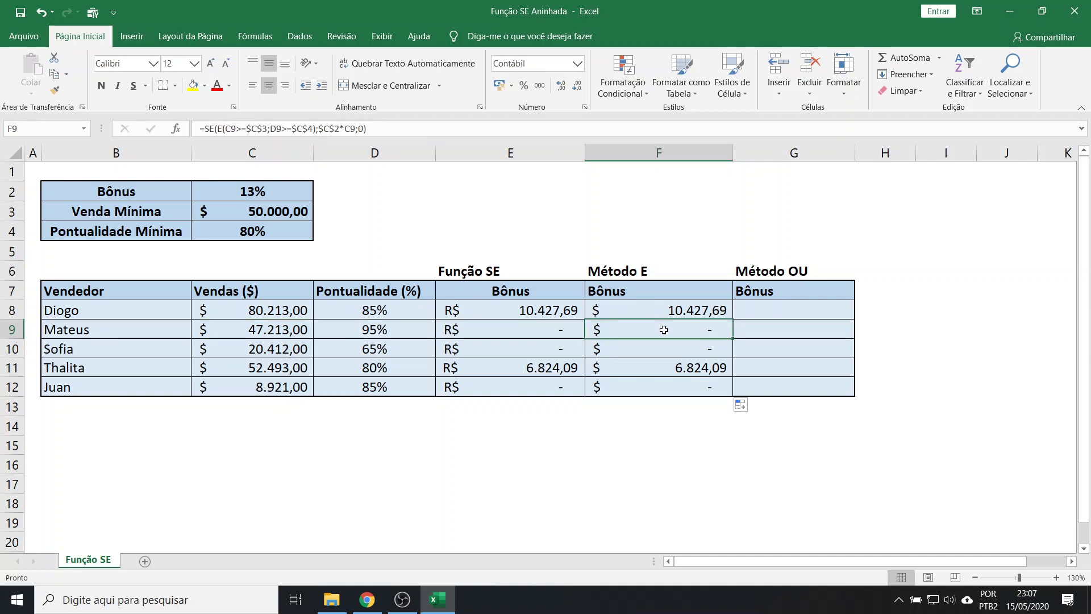
{"action": "left_click_drag", "start_coordinate": [668, 310], "coordinate": [671, 392]}
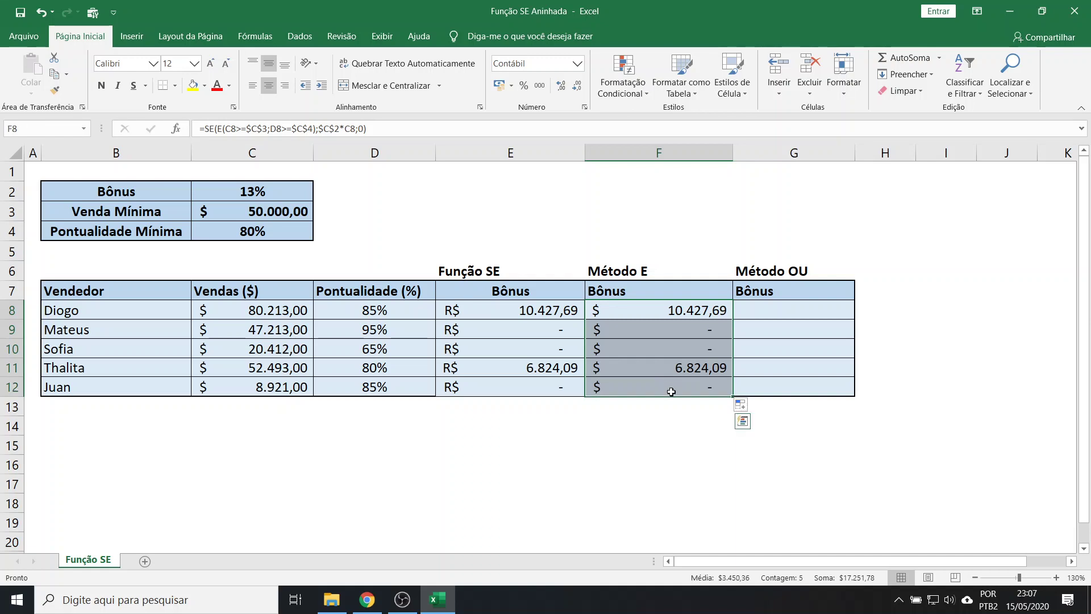
Start an SE formula in G8, under Método OU, with a nested OU function as its logical test
{"action": "left_click", "coordinate": [784, 312]}
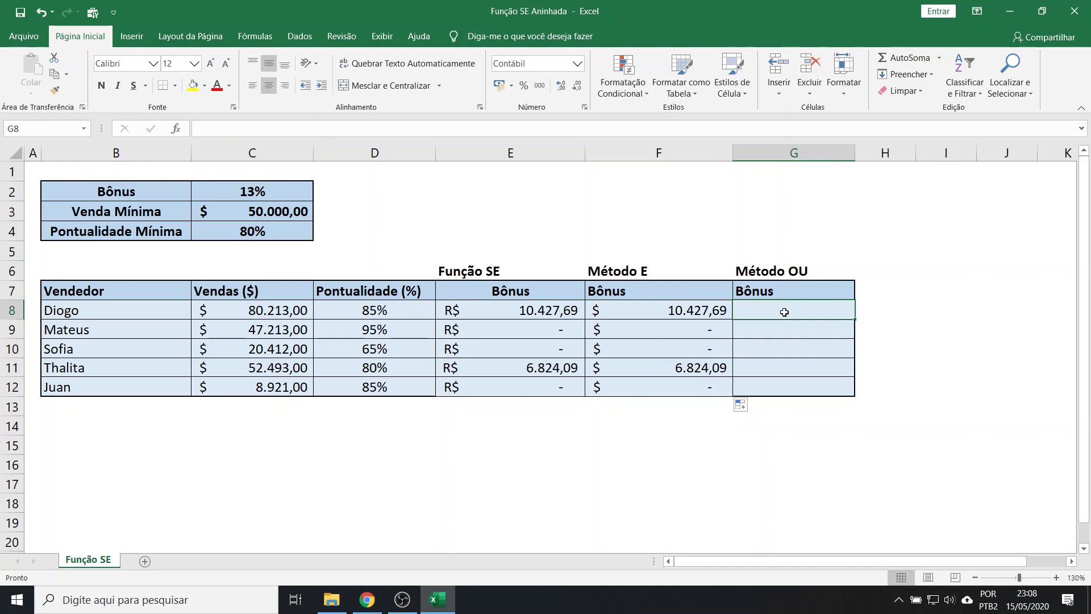
{"action": "type", "text": "=SE("}
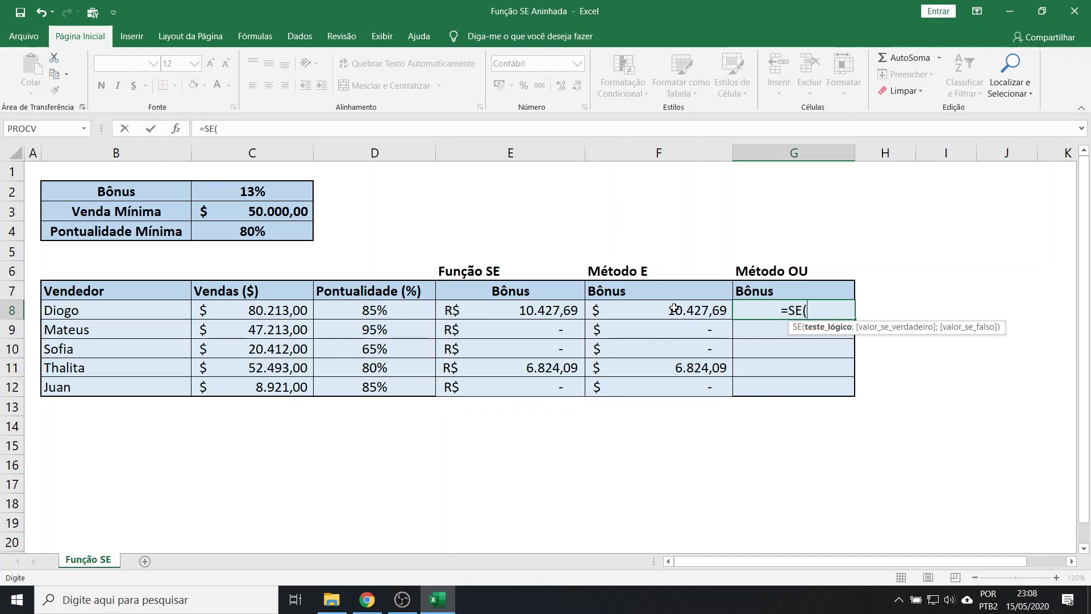
{"action": "type", "text": "ou"}
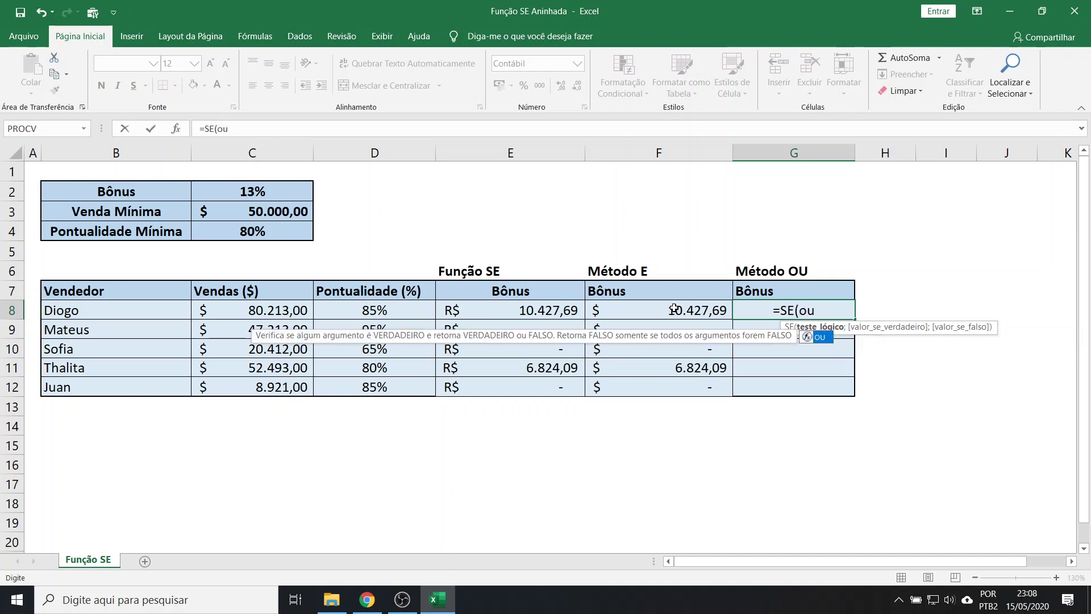
{"action": "key", "text": "Tab"}
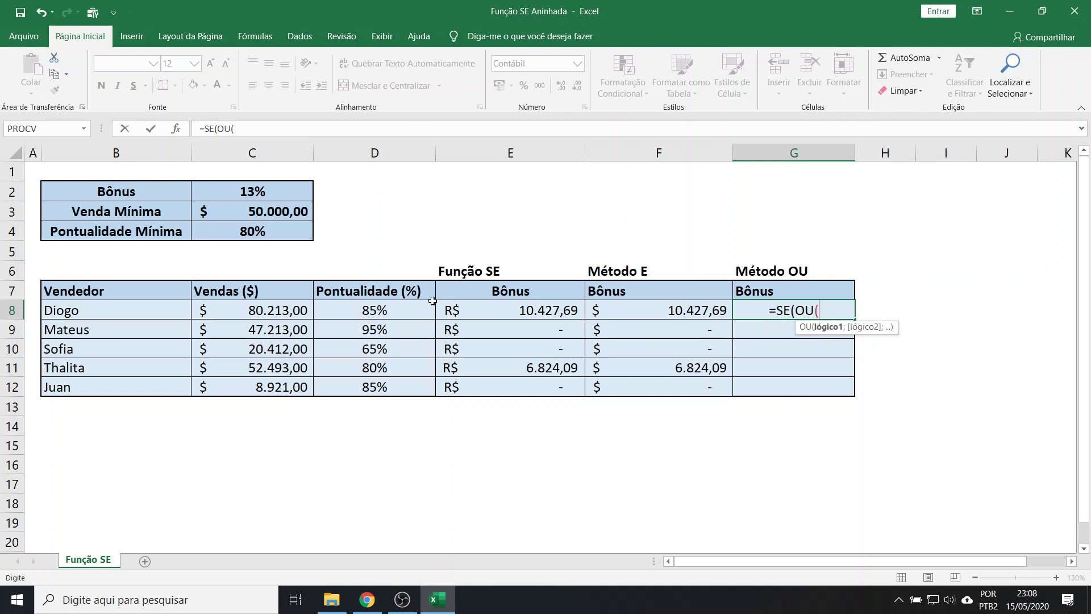
Enter C8>=C3 as the first condition of the nested OU function, comparing sales with the minimum sale
{"action": "left_click", "coordinate": [284, 310]}
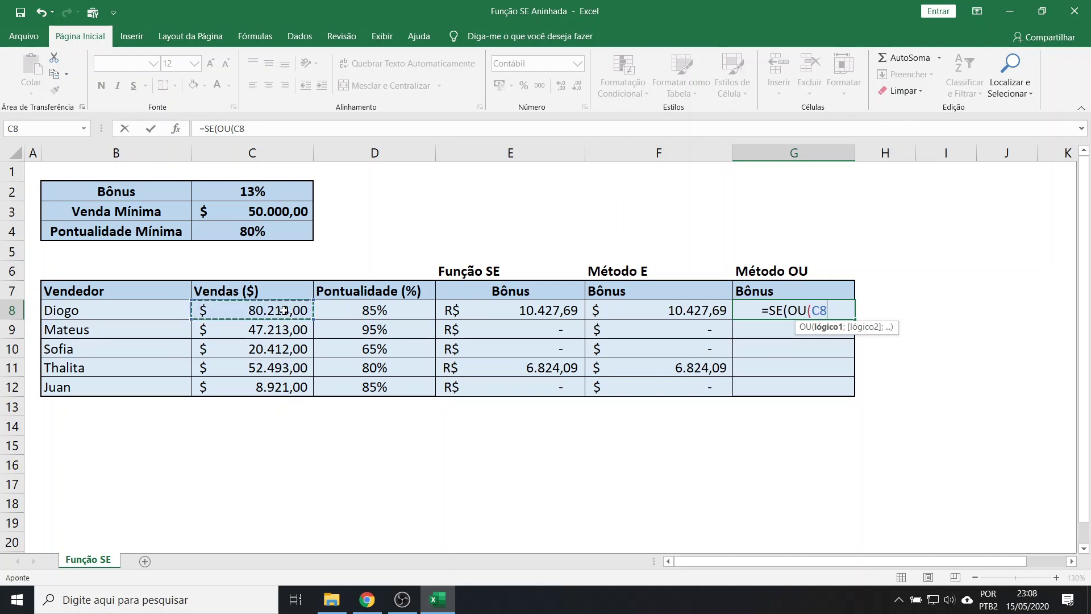
{"action": "type", "text": ">="}
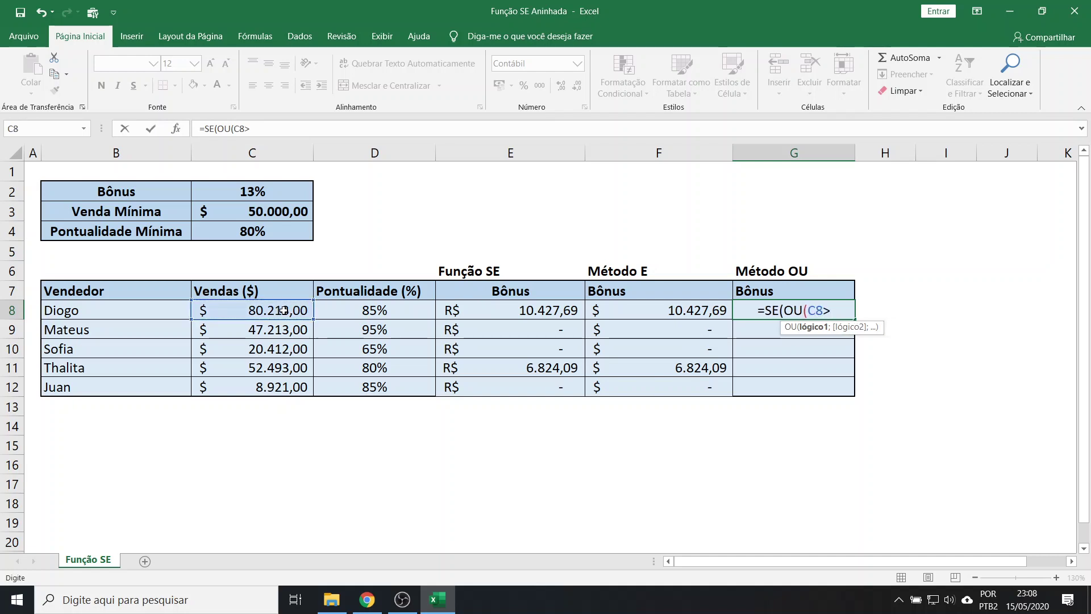
{"action": "left_click", "coordinate": [237, 211]}
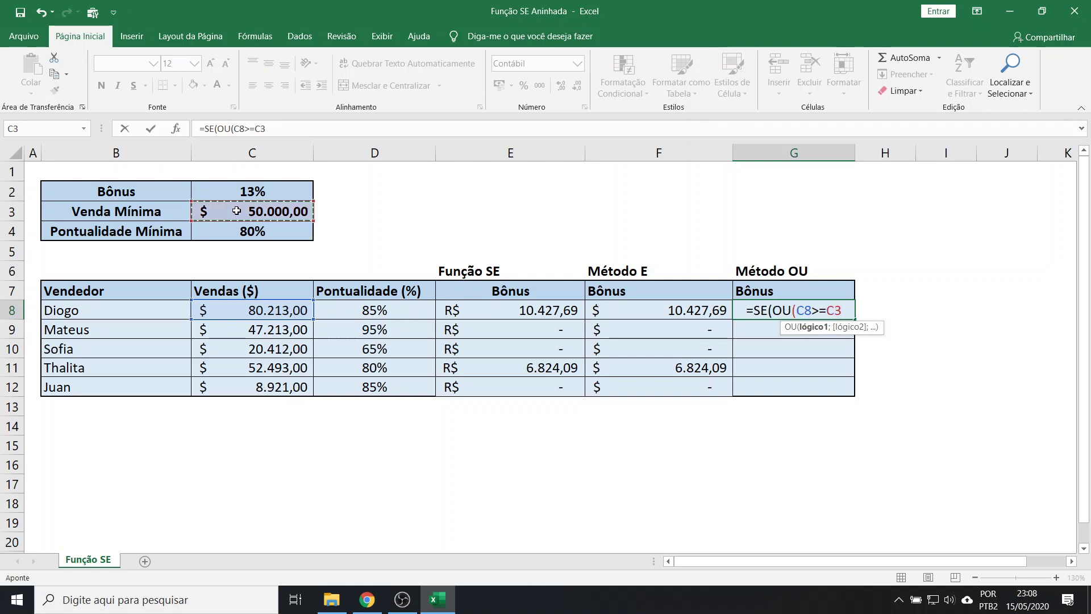
{"action": "type", "text": ";"}
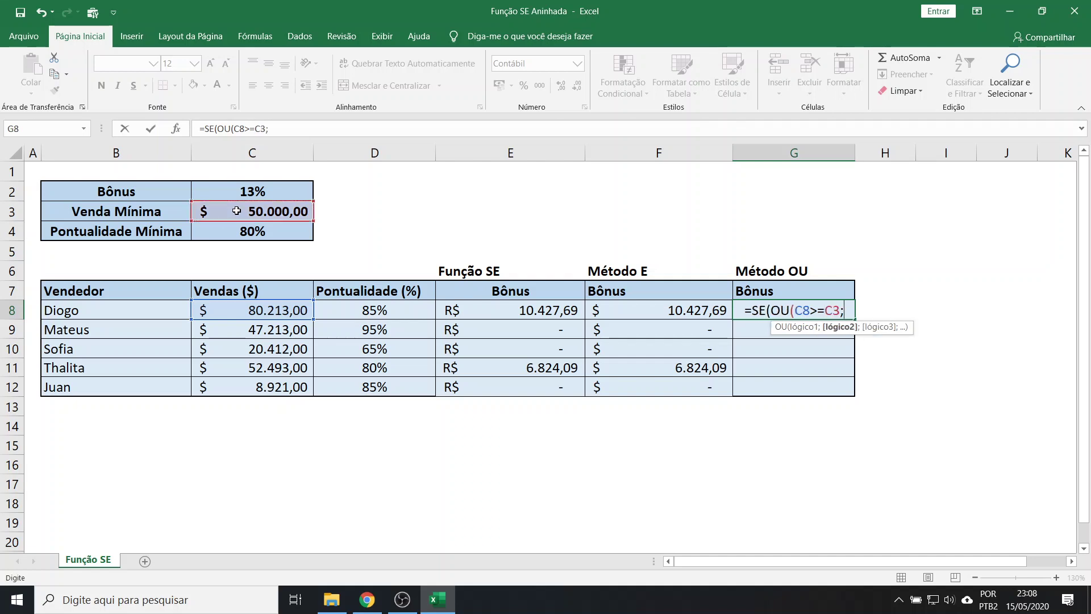
Add D8>=C4 as the second condition for minimum punctuality and close the OU function
{"action": "left_click", "coordinate": [349, 307]}
{"action": "type", "text": ">="}
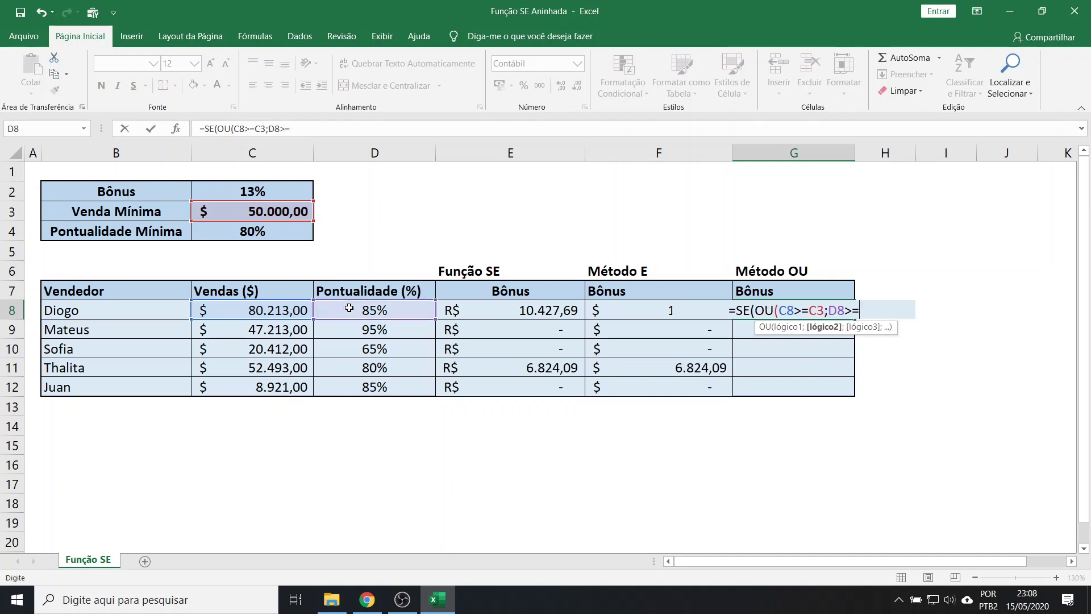
{"action": "left_click", "coordinate": [243, 229]}
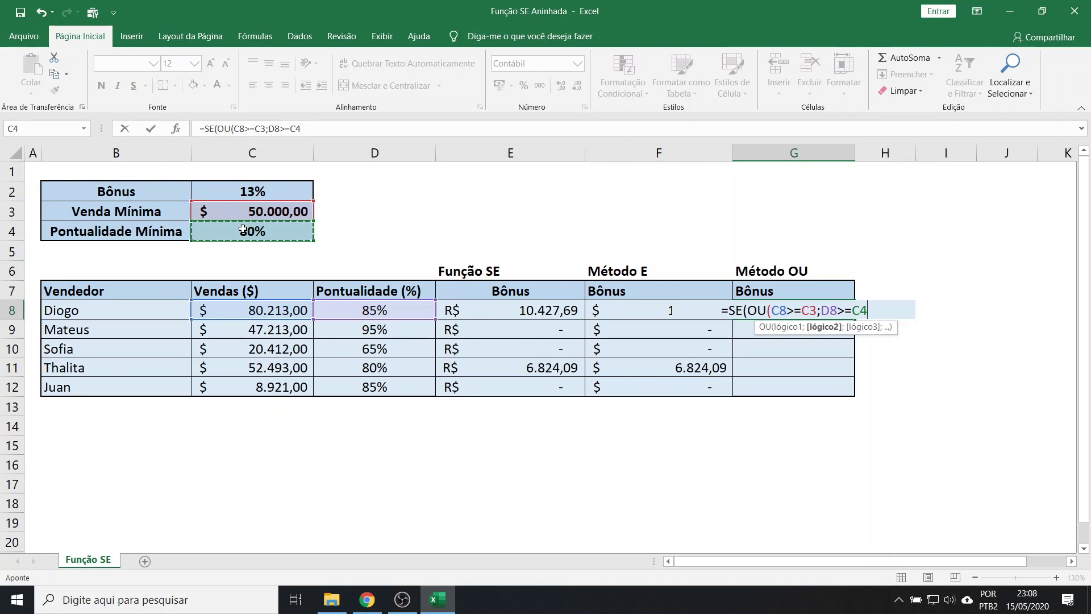
{"action": "type", "text": ")"}
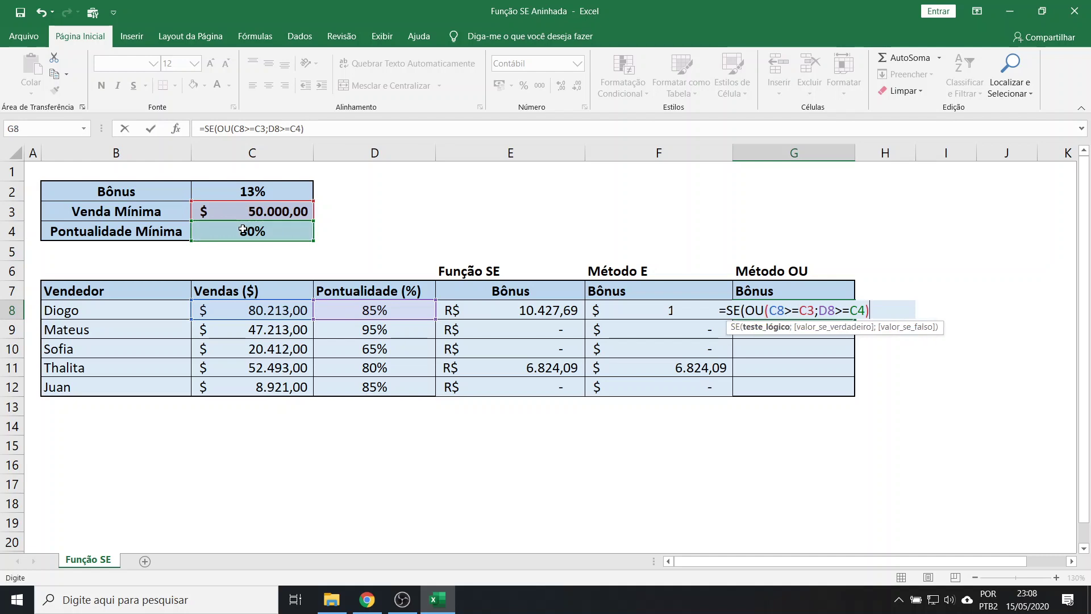
Add C2*C8 as the value if true and 0 as the value if false in the G8 SE formula
{"action": "left_click", "coordinate": [780, 309]}
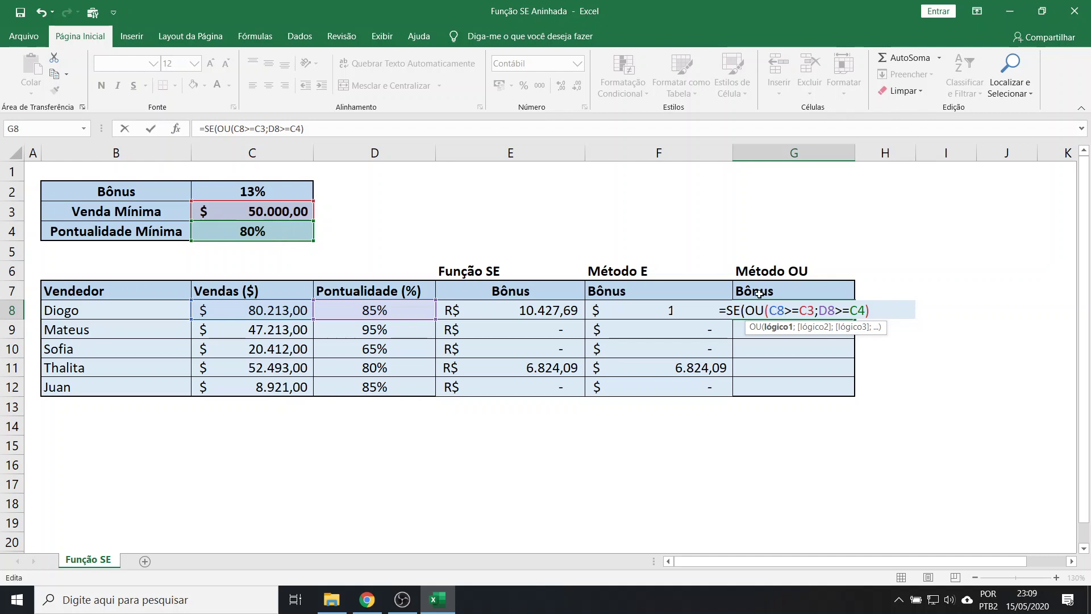
{"action": "left_click", "coordinate": [868, 310]}
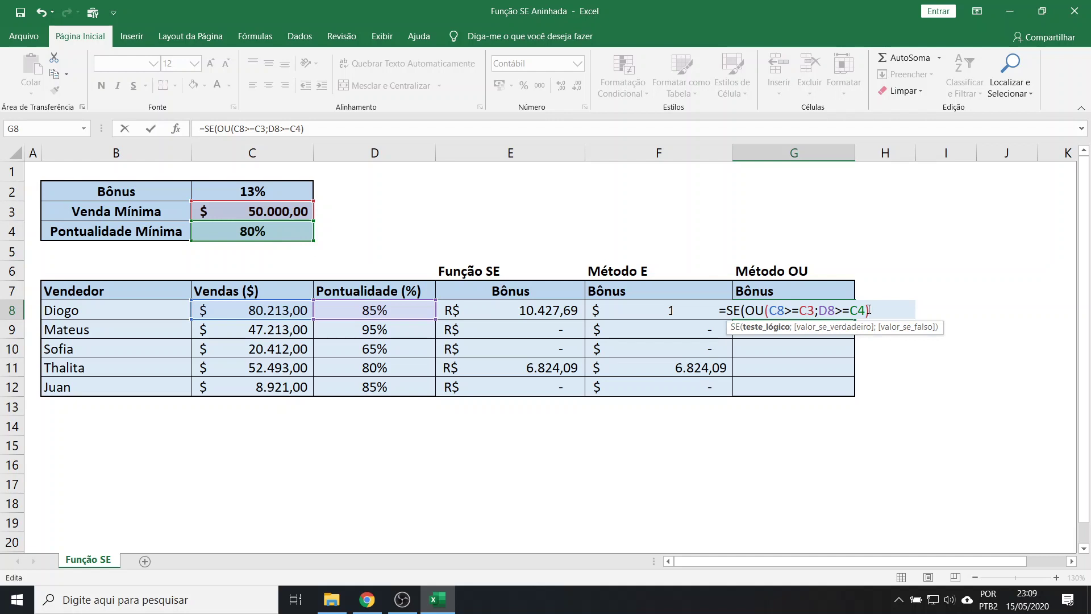
{"action": "type", "text": ";"}
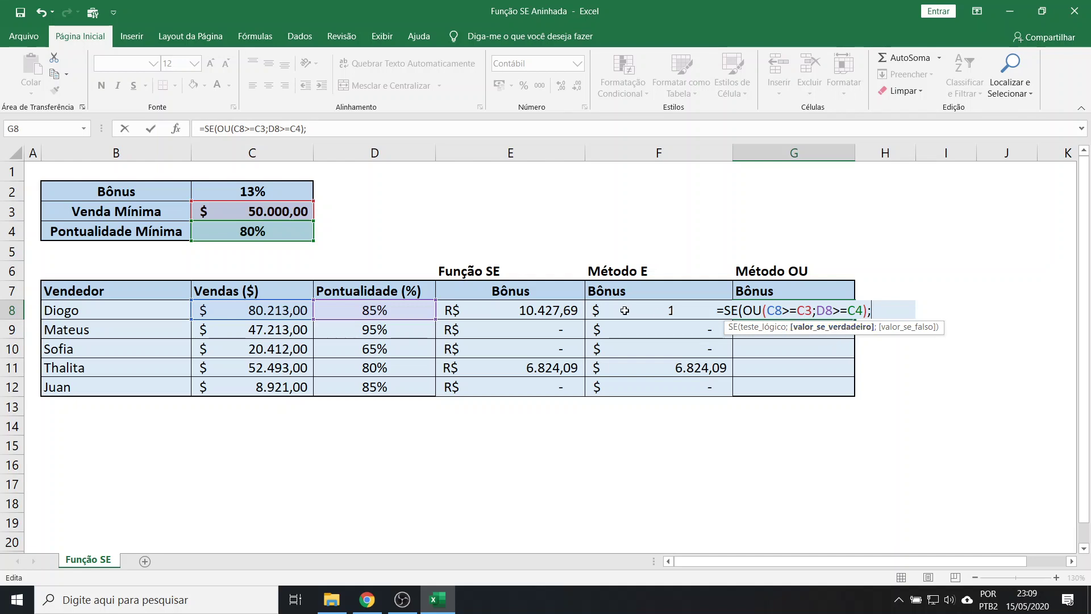
{"action": "left_click", "coordinate": [259, 190]}
{"action": "type", "text": "*"}
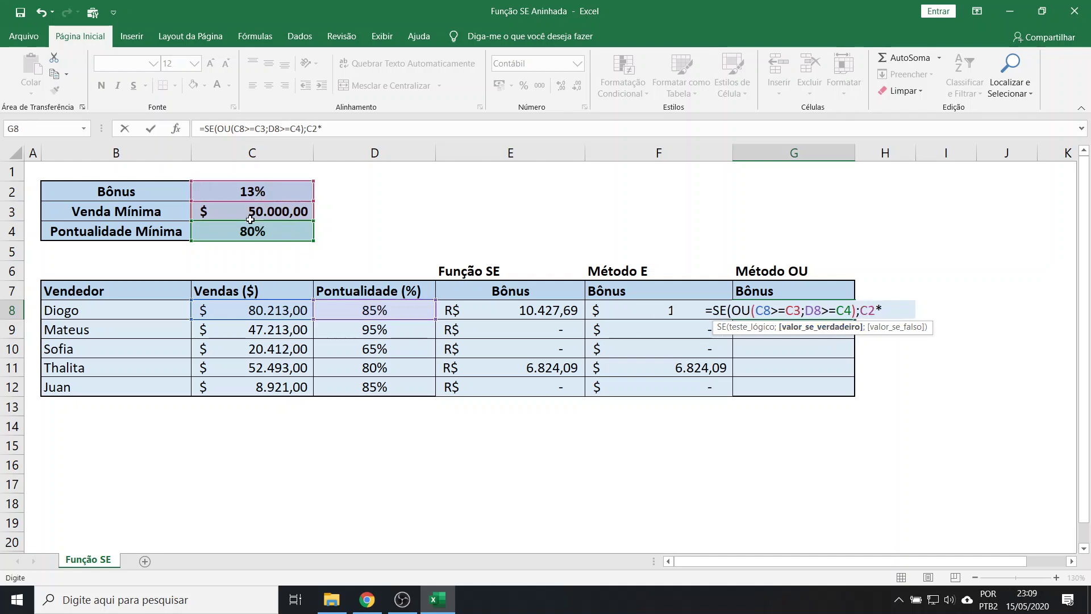
{"action": "left_click", "coordinate": [232, 310]}
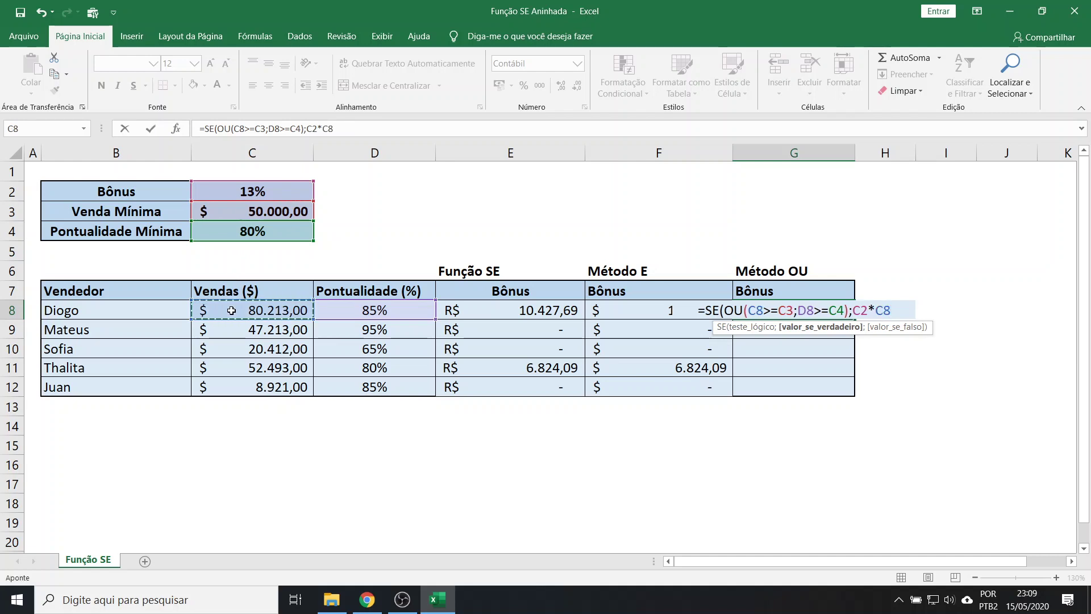
{"action": "type", "text": ";"}
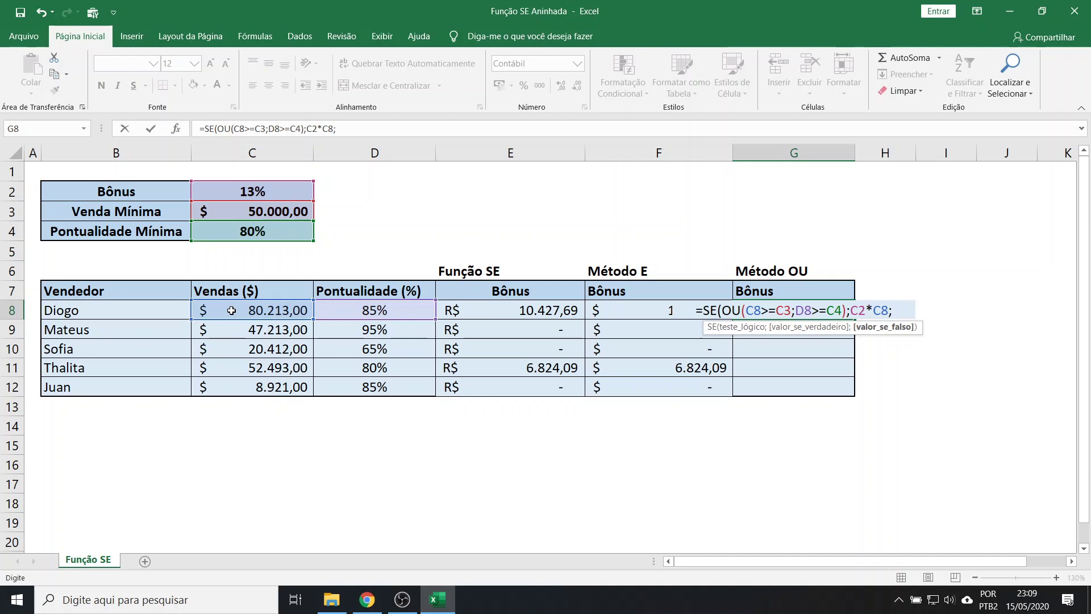
{"action": "type", "text": "0"}
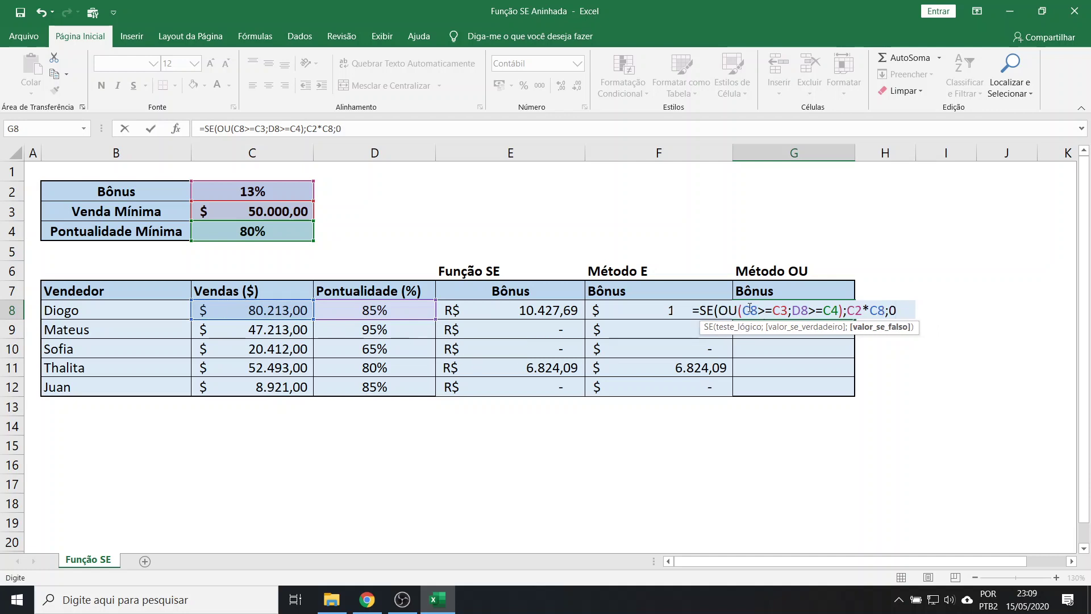
Make the references to C3, C4 and C2 absolute in the G8 formula, then close and enter it
{"action": "left_click", "coordinate": [750, 310]}
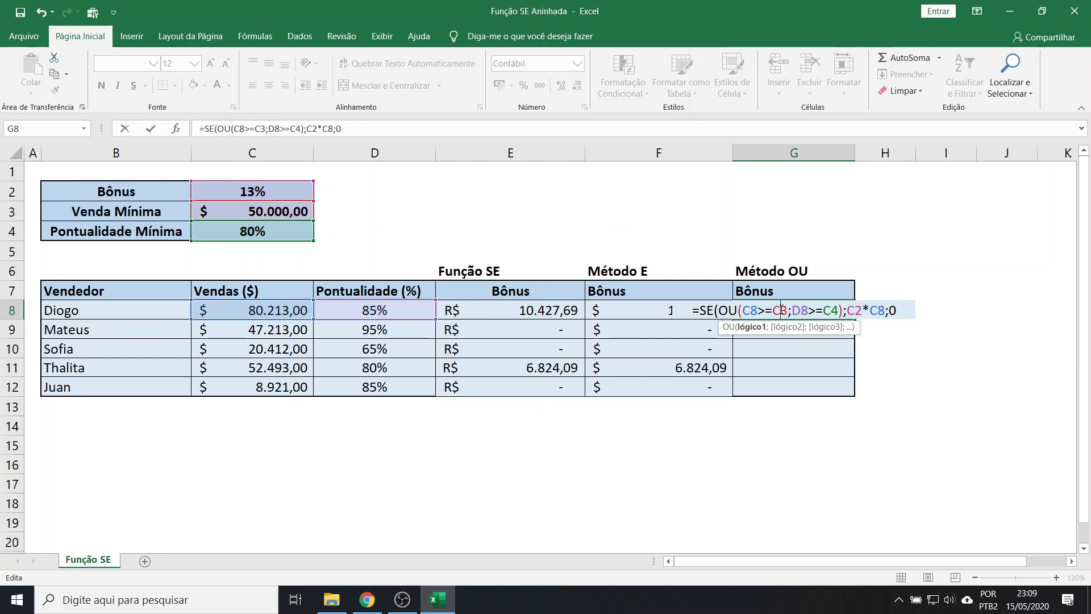
{"action": "key", "text": "F4"}
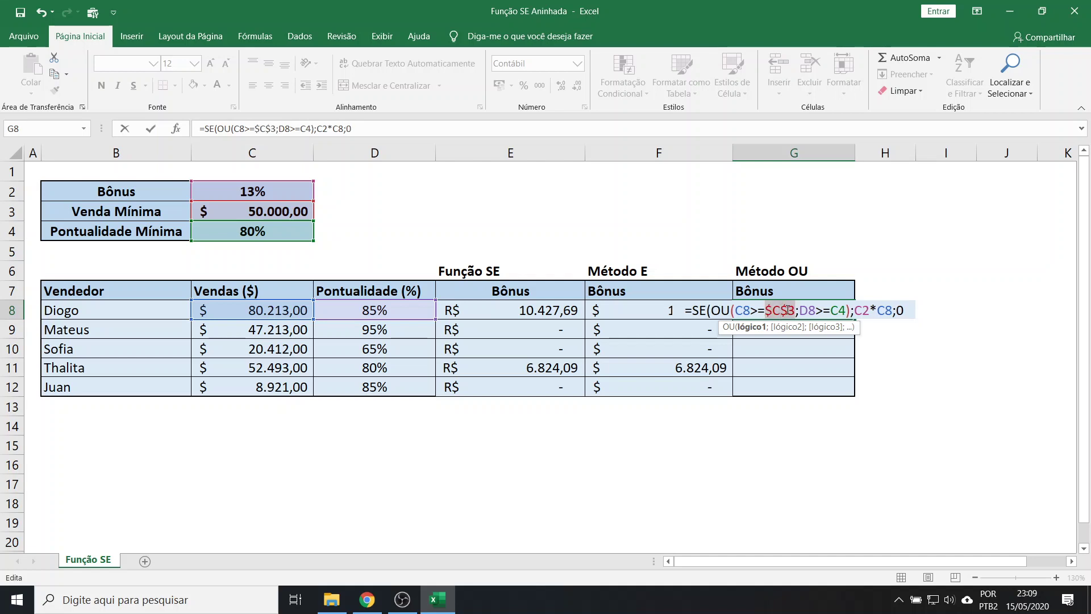
{"action": "left_click", "coordinate": [807, 310]}
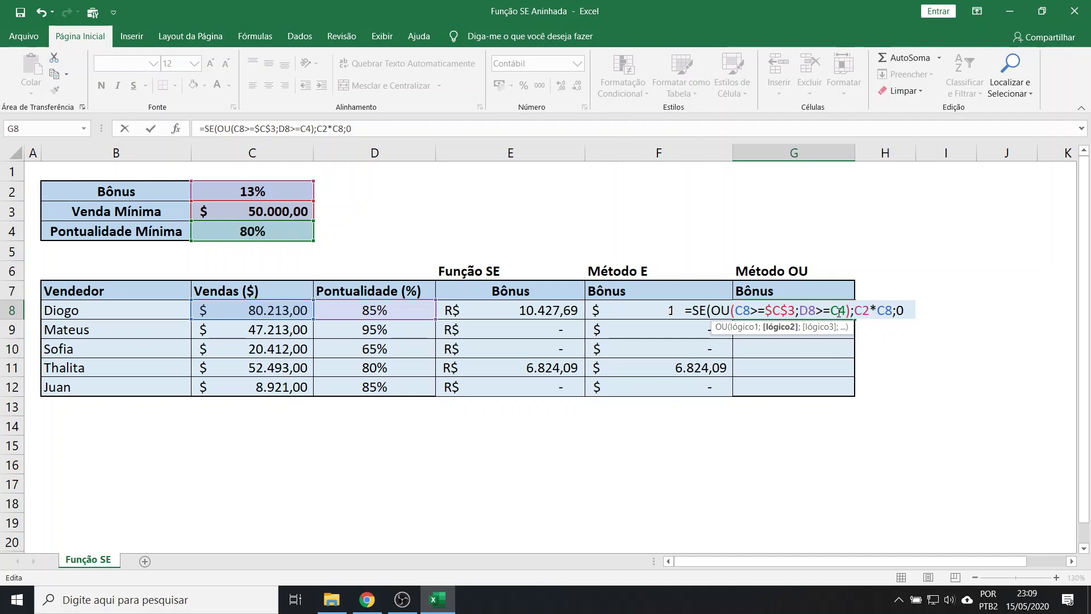
{"action": "key", "text": "F4"}
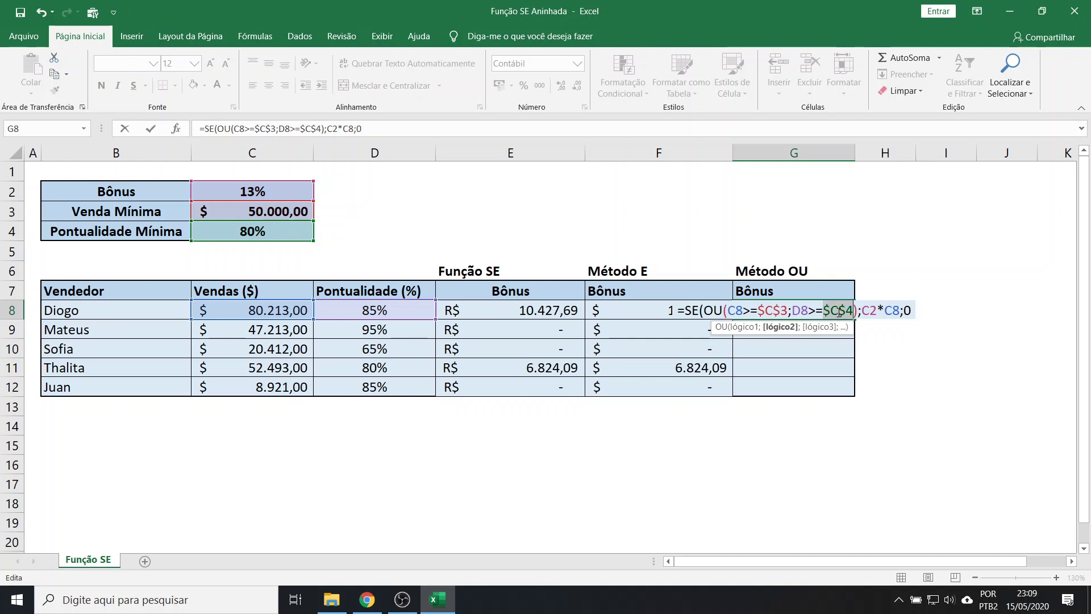
{"action": "left_click", "coordinate": [870, 310]}
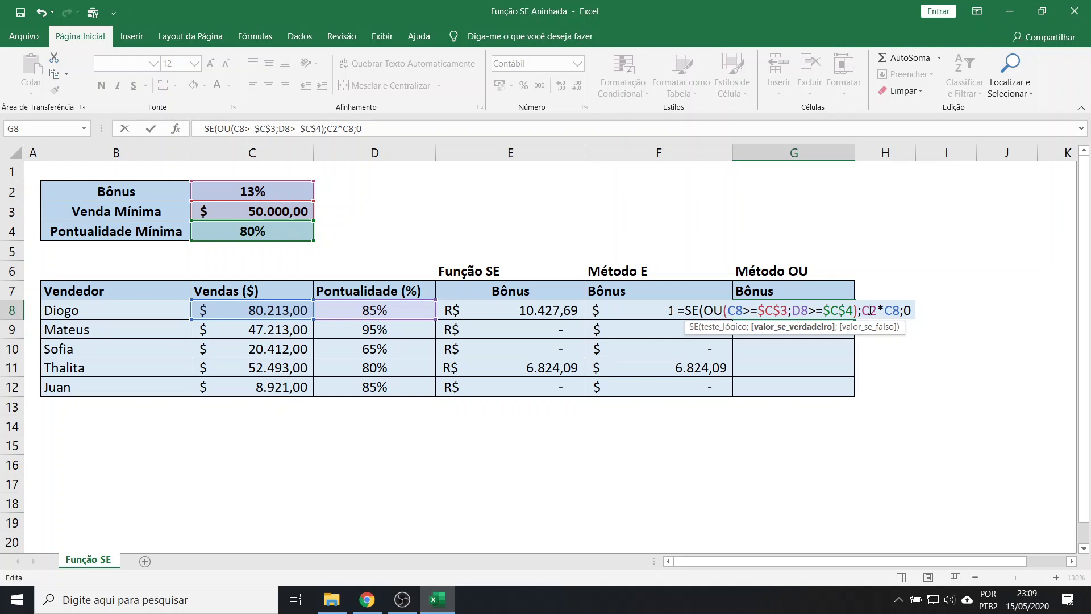
{"action": "key", "text": "F4"}
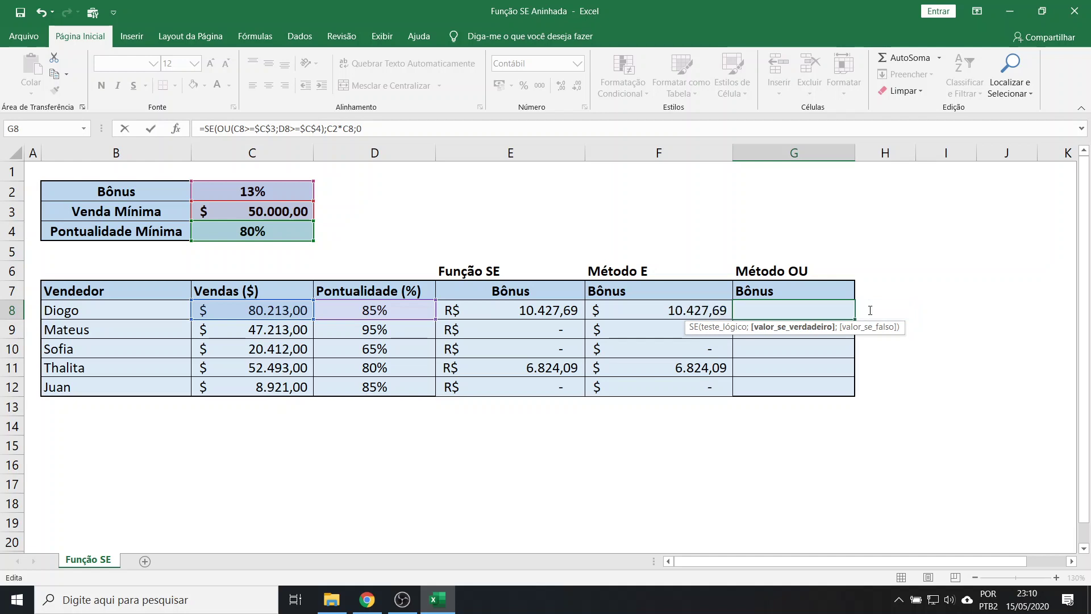
{"action": "left_click", "coordinate": [900, 310]}
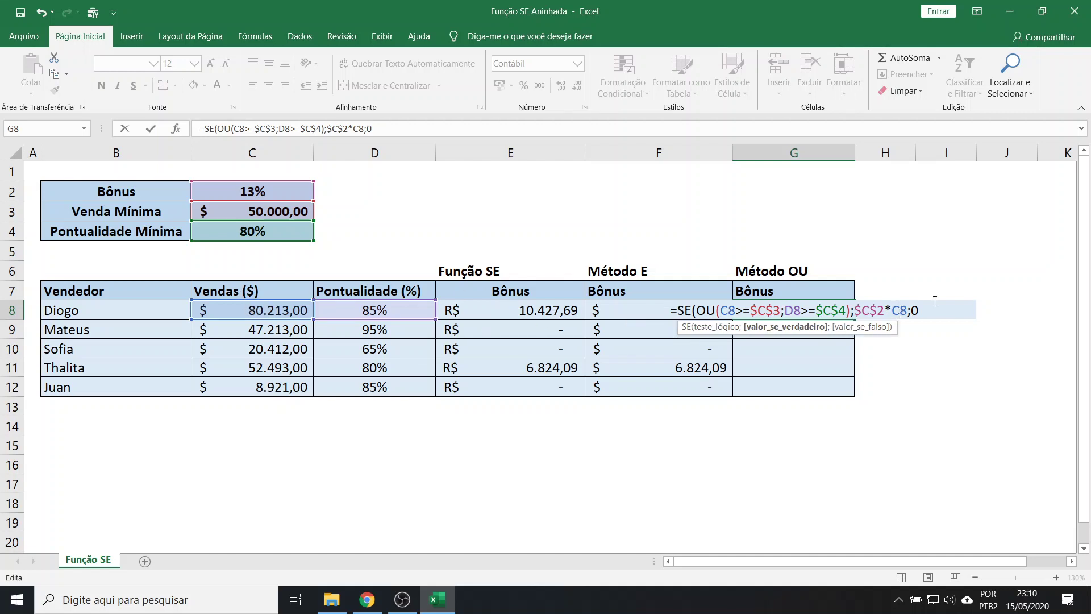
{"action": "left_click", "coordinate": [920, 311]}
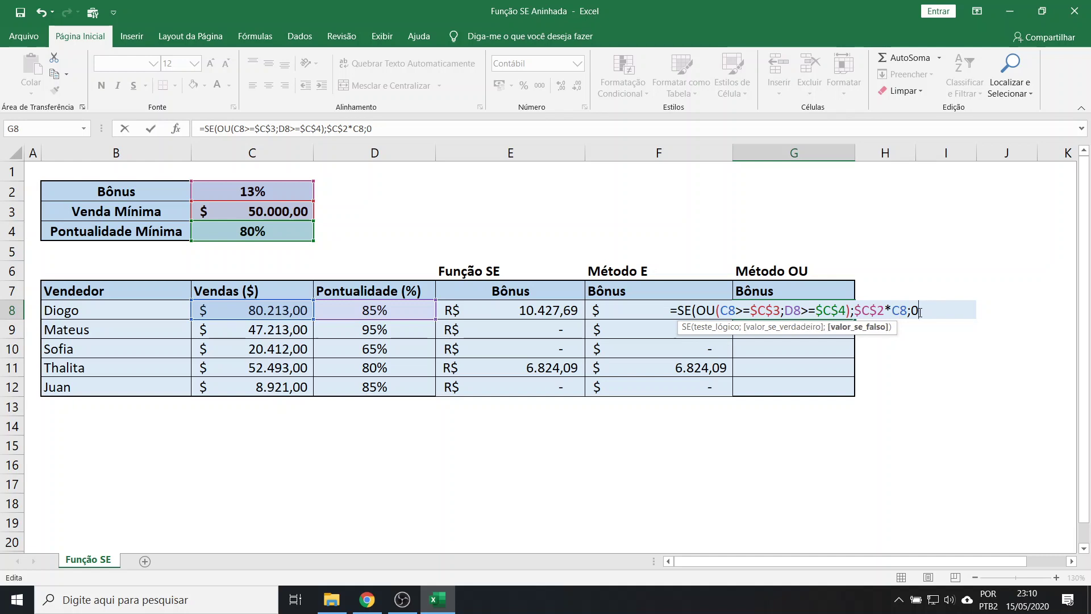
{"action": "type", "text": ")"}
{"action": "key", "text": "Return"}
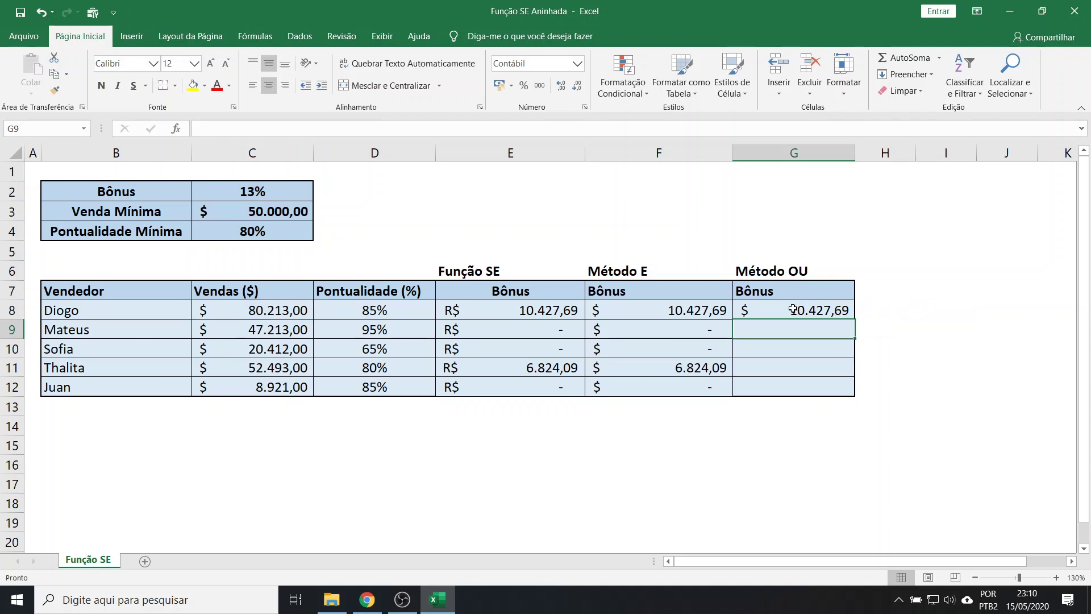
Fill the G8 bonus formula down through G12 and check the copies in G9 and G10, comparing G10 with the sales and punctuality in its row
{"action": "left_click", "coordinate": [793, 310]}
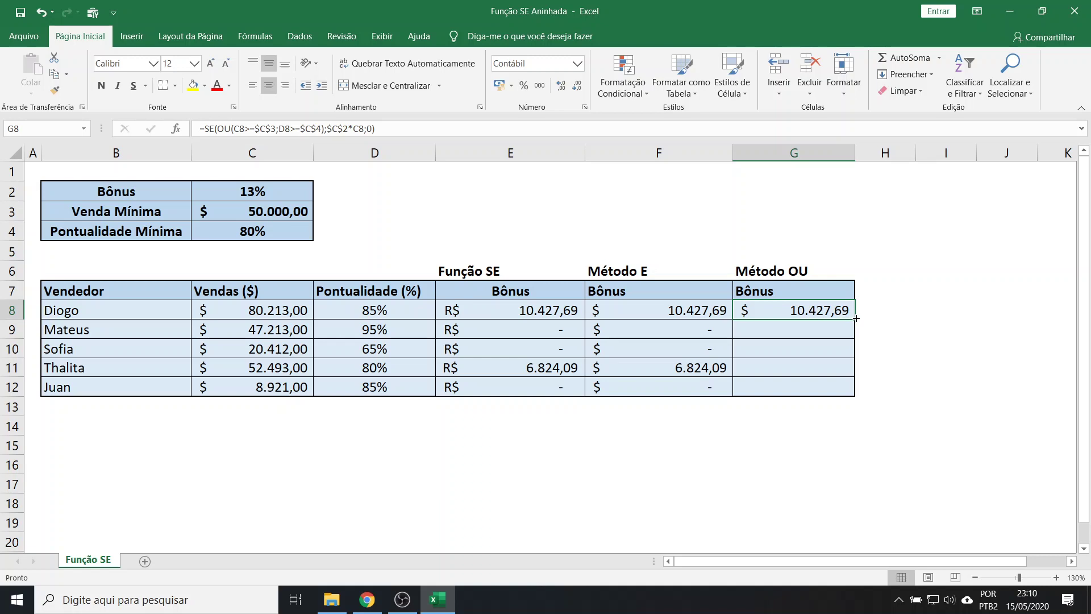
{"action": "left_click_drag", "start_coordinate": [856, 320], "coordinate": [837, 387]}
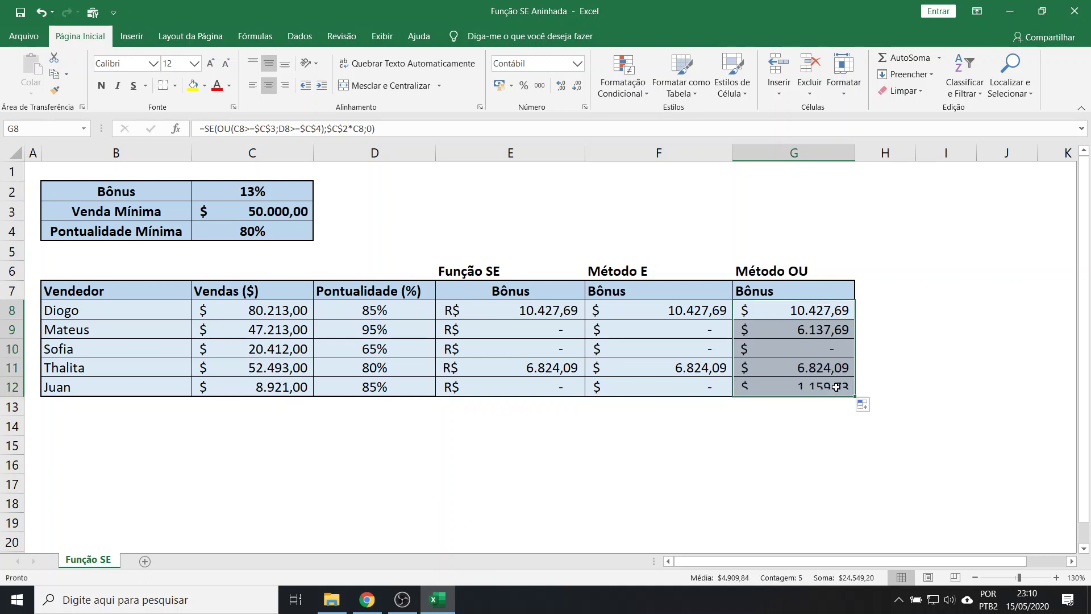
{"action": "left_click", "coordinate": [799, 334]}
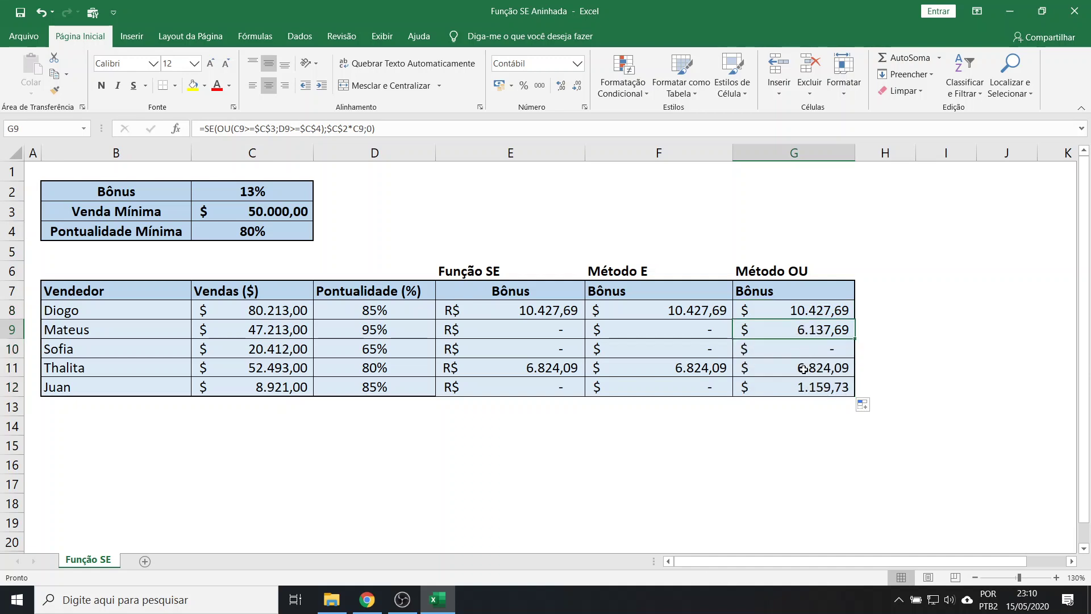
{"action": "left_click", "coordinate": [811, 350]}
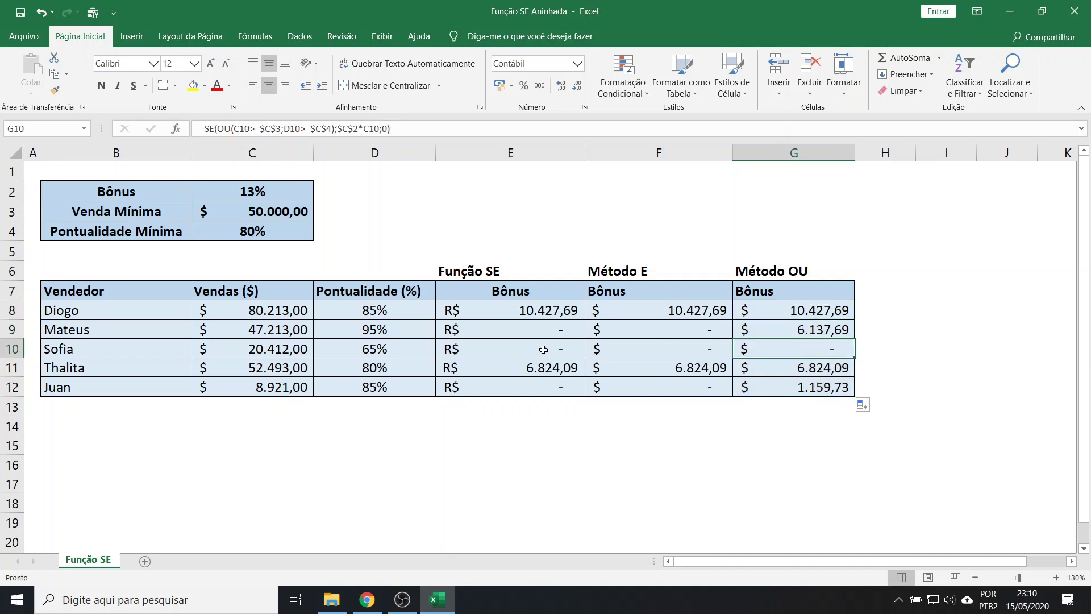
{"action": "left_click", "coordinate": [272, 348]}
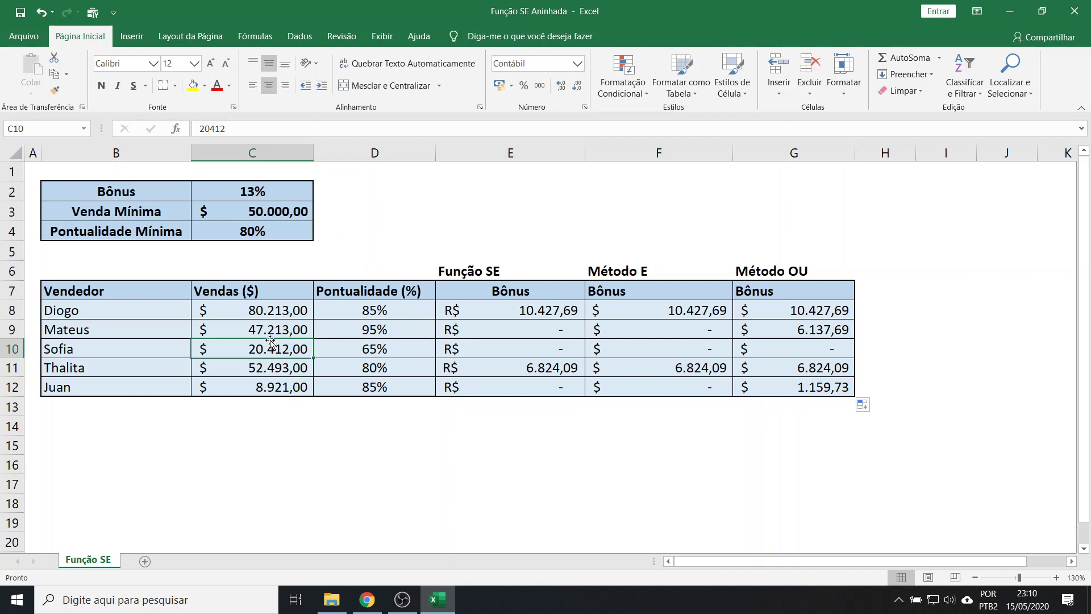
{"action": "left_click", "coordinate": [338, 349]}
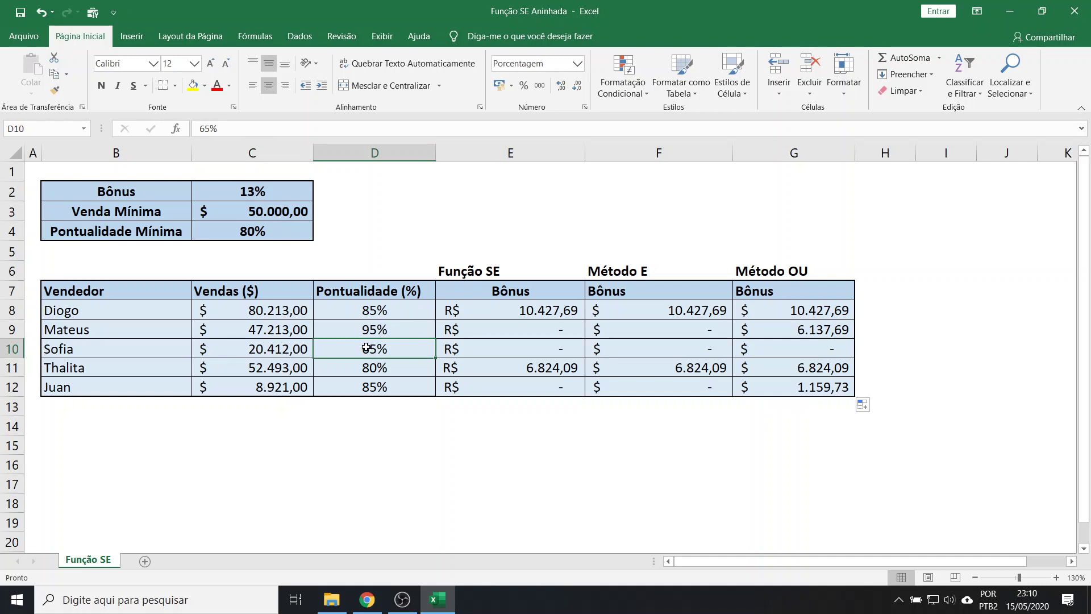
Compare the row 8 bonus formulas under Função SE, Método E and Método OU
{"action": "left_click", "coordinate": [559, 315]}
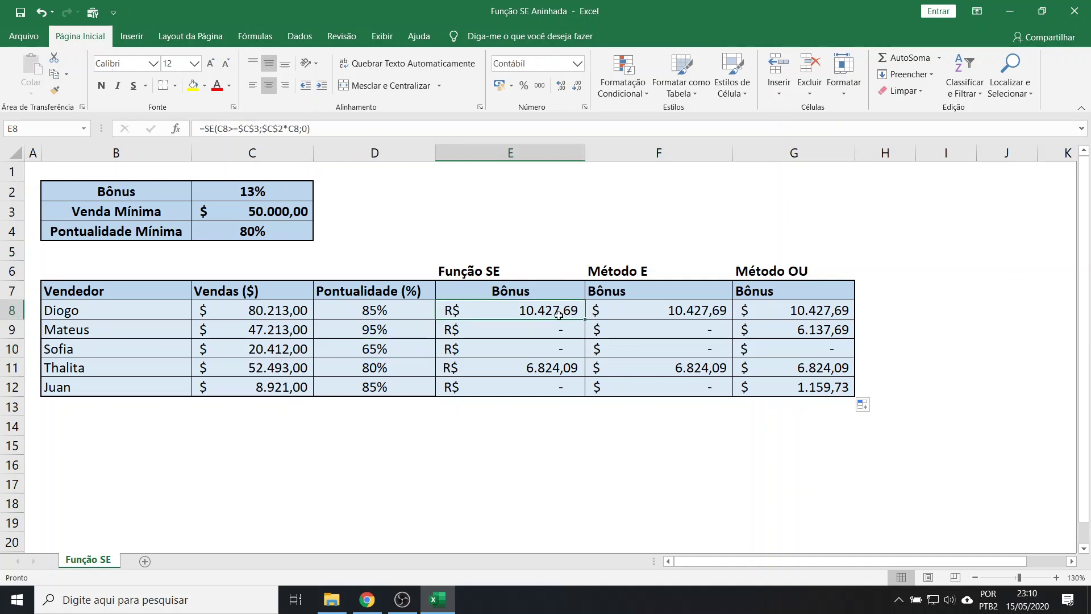
{"action": "left_click", "coordinate": [610, 309]}
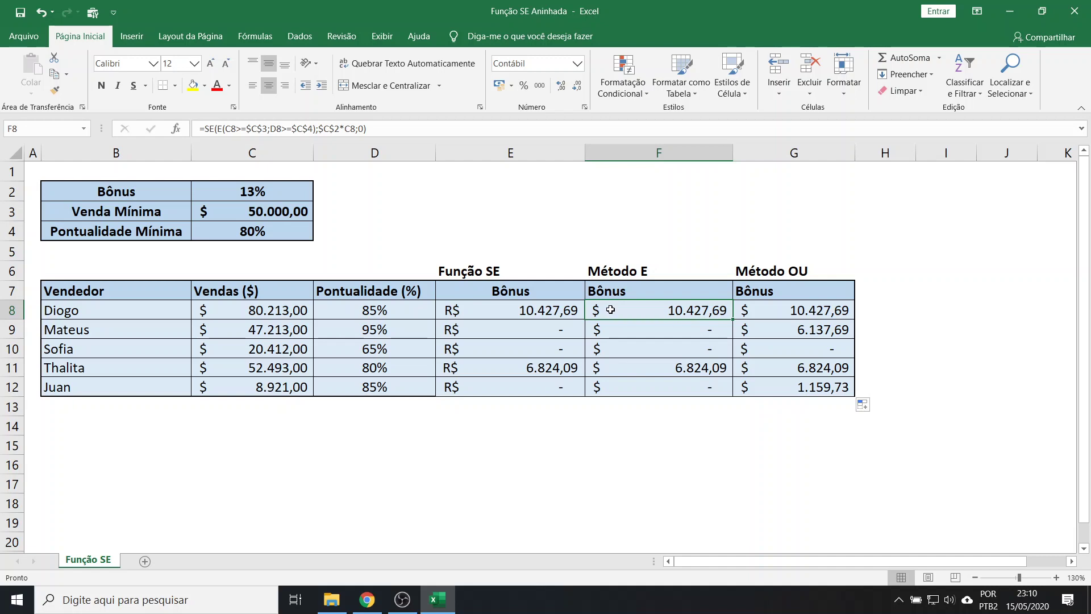
{"action": "left_click", "coordinate": [779, 312]}
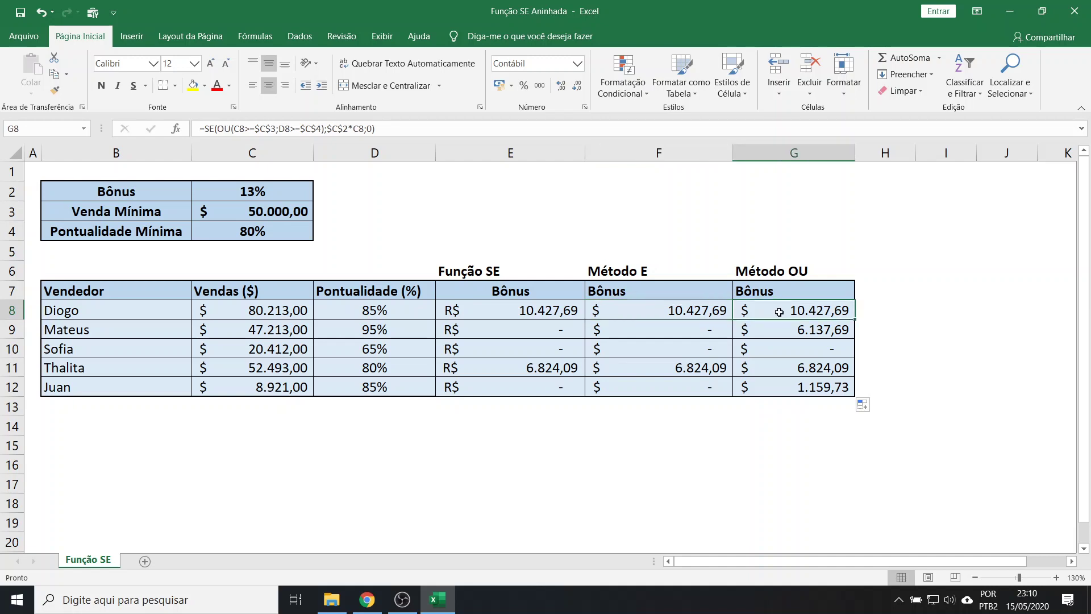